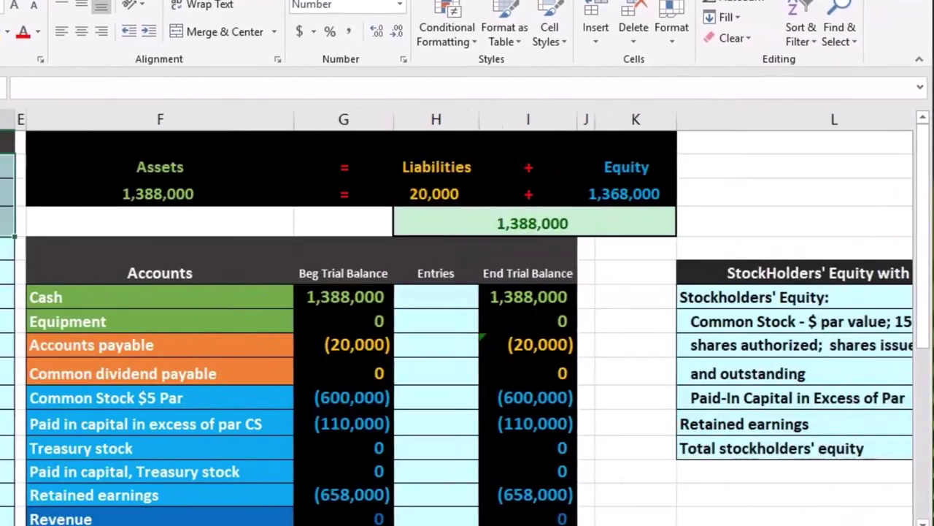
# - Examine the trial balance's asset, liability, equity and income accounts, their beginning balances and the formula totalling debits and credits
pyautogui.hscroll(1, 457, 317)
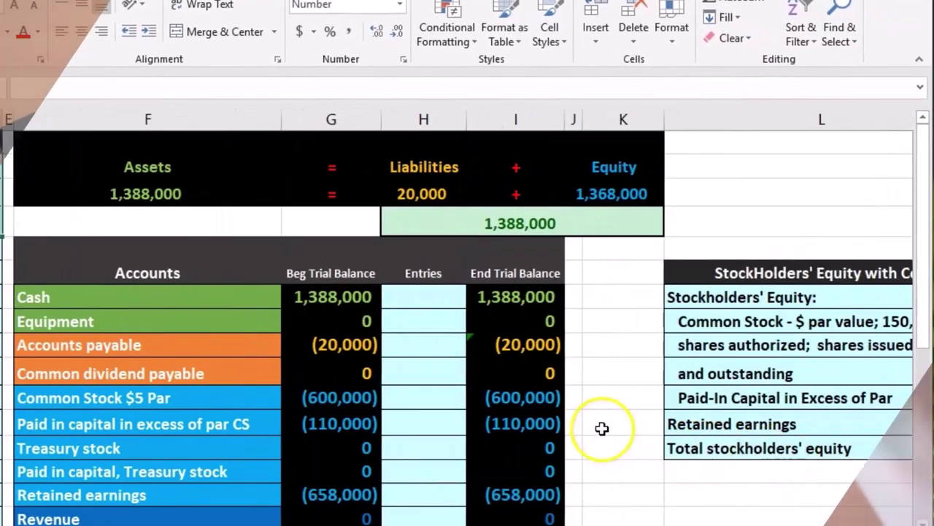
pyautogui.scroll(-1, 601, 429)
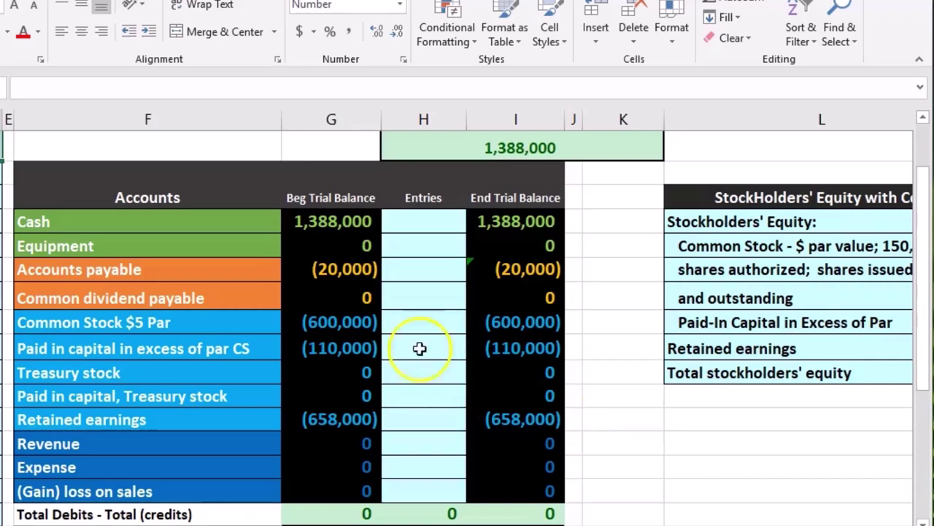
pyautogui.moveTo(232, 222); pyautogui.dragTo(224, 288)
pyautogui.moveTo(220, 323); pyautogui.dragTo(212, 484)
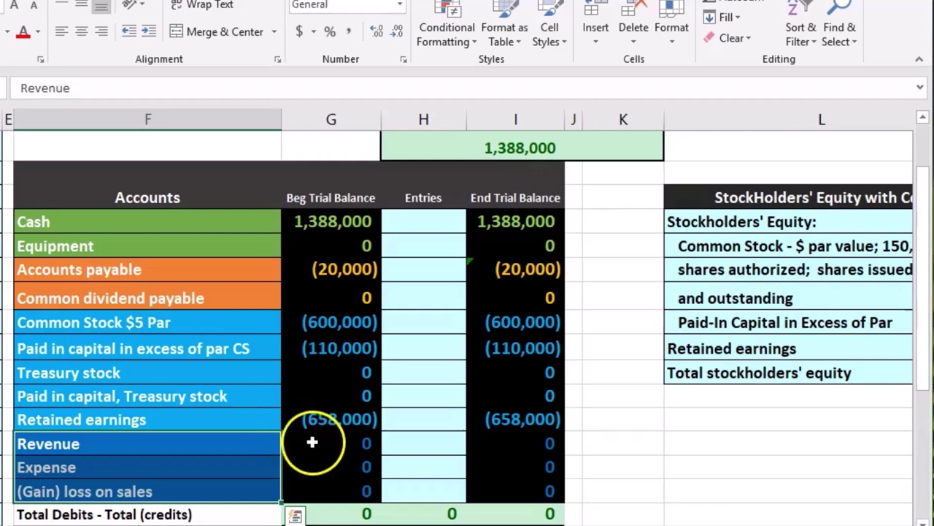
pyautogui.moveTo(311, 442); pyautogui.dragTo(316, 482)
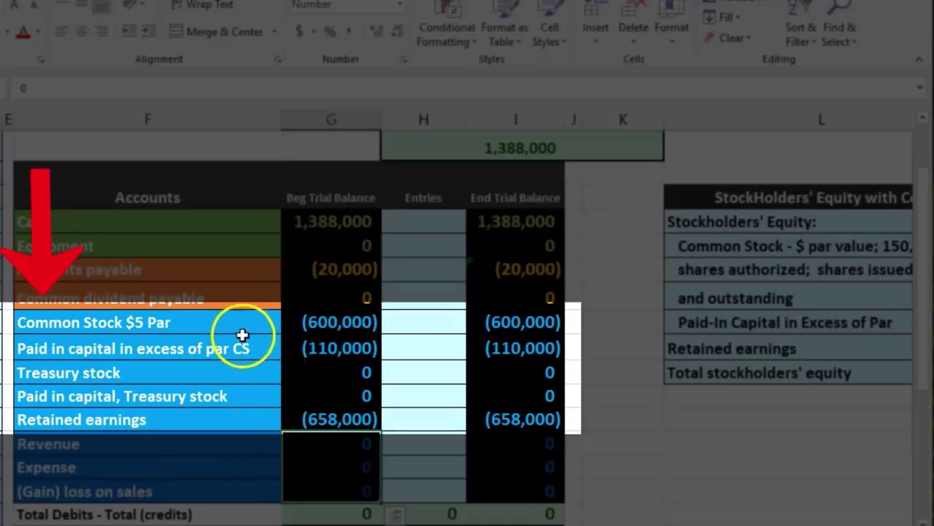
pyautogui.moveTo(225, 323); pyautogui.dragTo(311, 394)
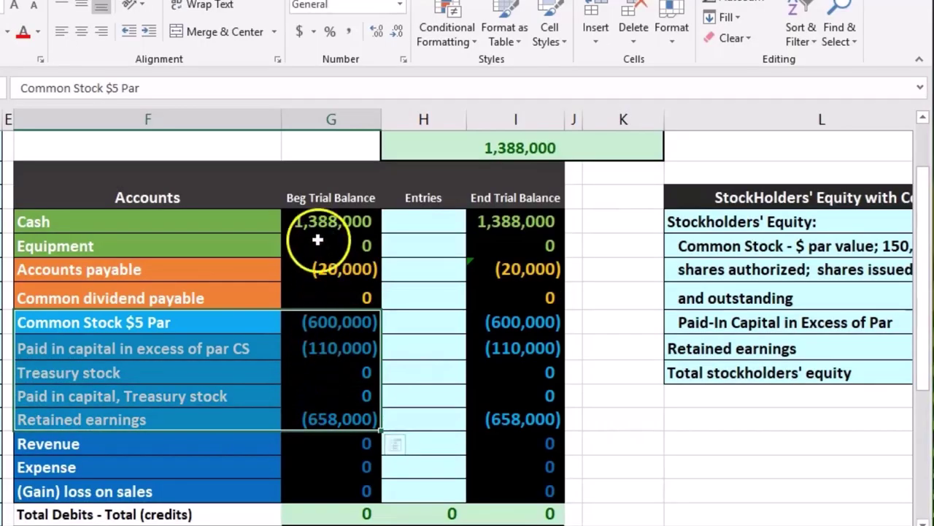
pyautogui.click(313, 221)
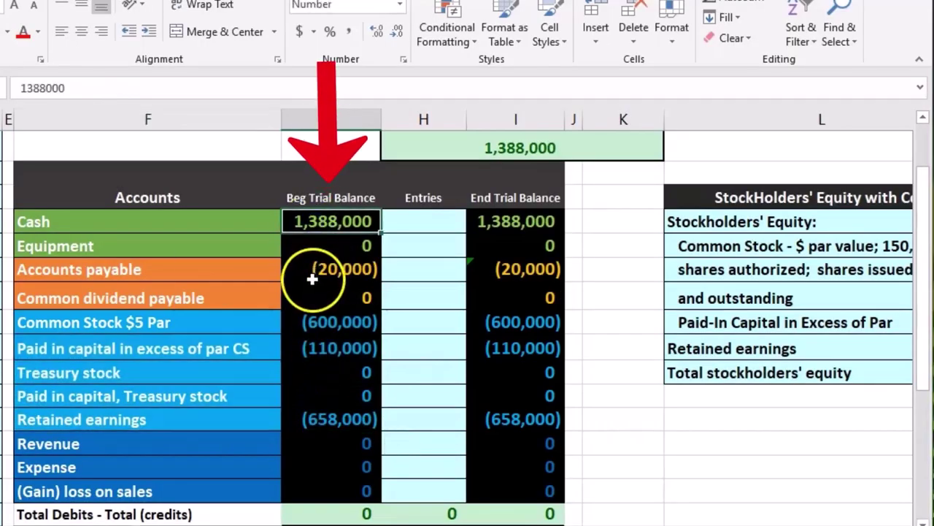
pyautogui.click(306, 273)
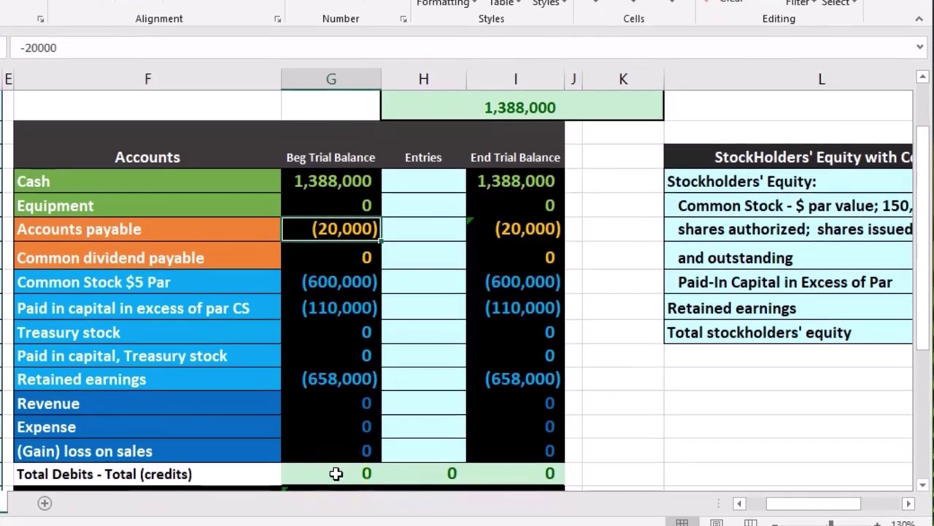
pyautogui.doubleClick(335, 498)
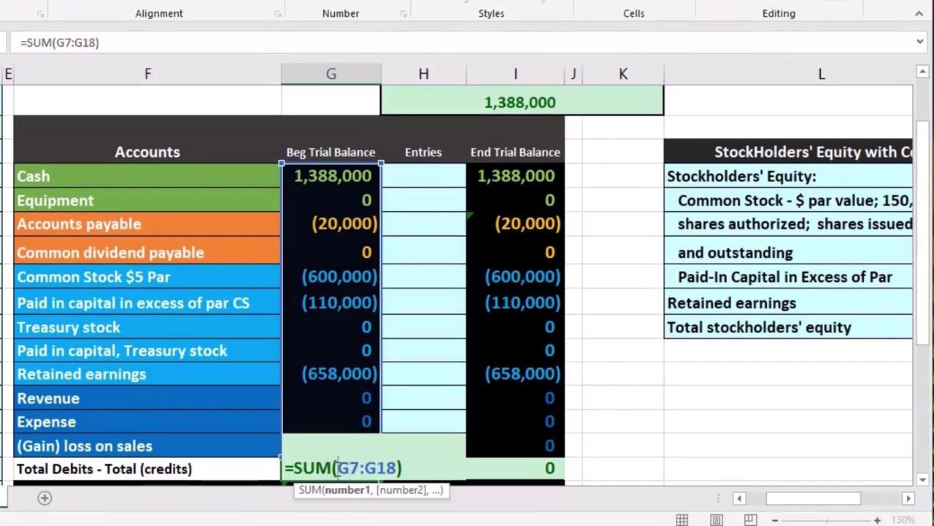
pyautogui.press('Return')
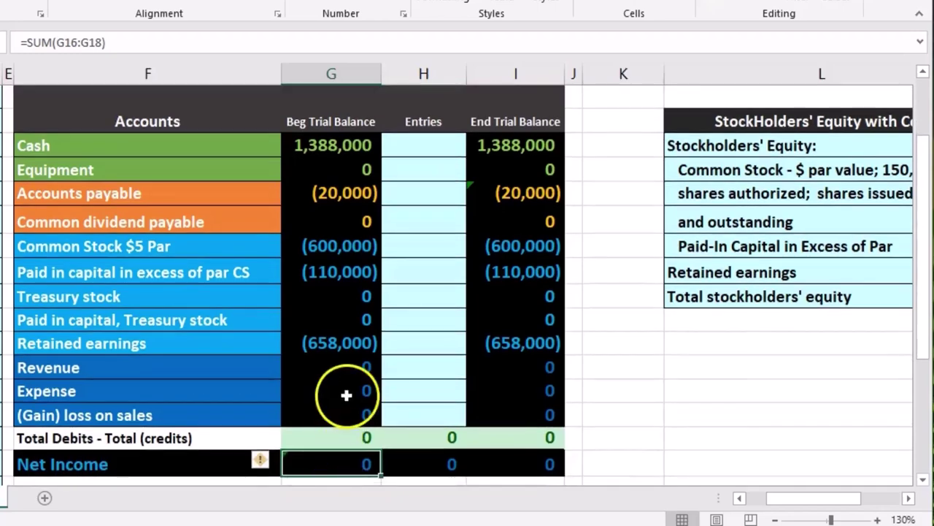
# - Examine the Entries column and the beginning balances for cash, common stock, paid-in capital and retained earnings
pyautogui.moveTo(810, 500); pyautogui.dragTo(788, 501)
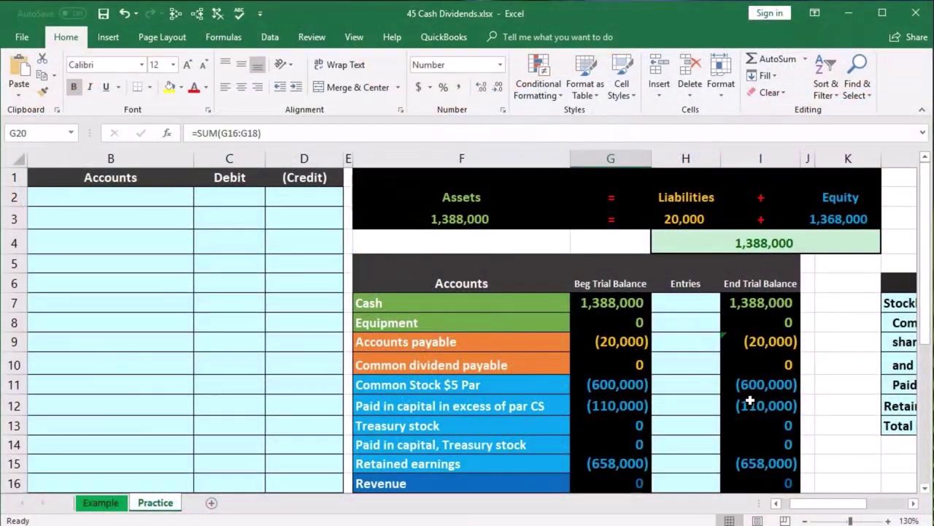
pyautogui.click(692, 407)
pyautogui.scroll(-2, 692, 414)
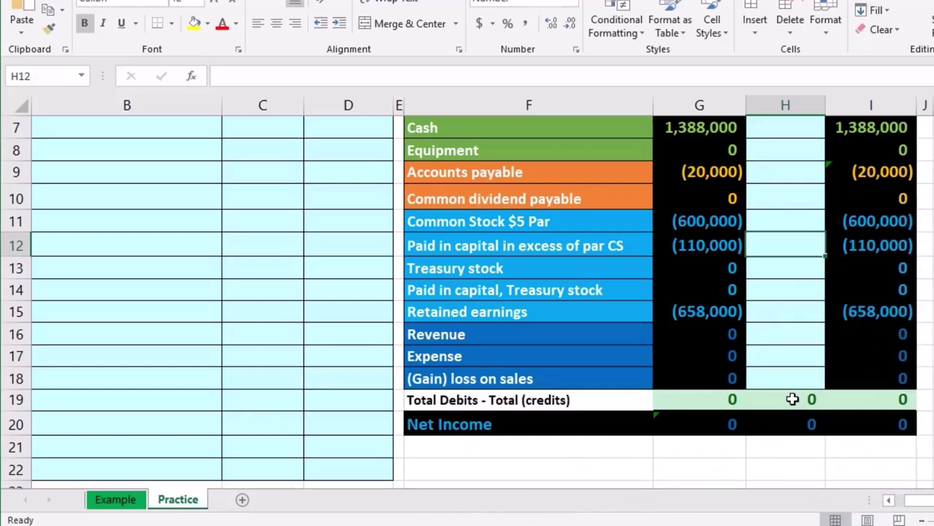
pyautogui.scroll(1, 792, 399)
pyautogui.click(730, 201)
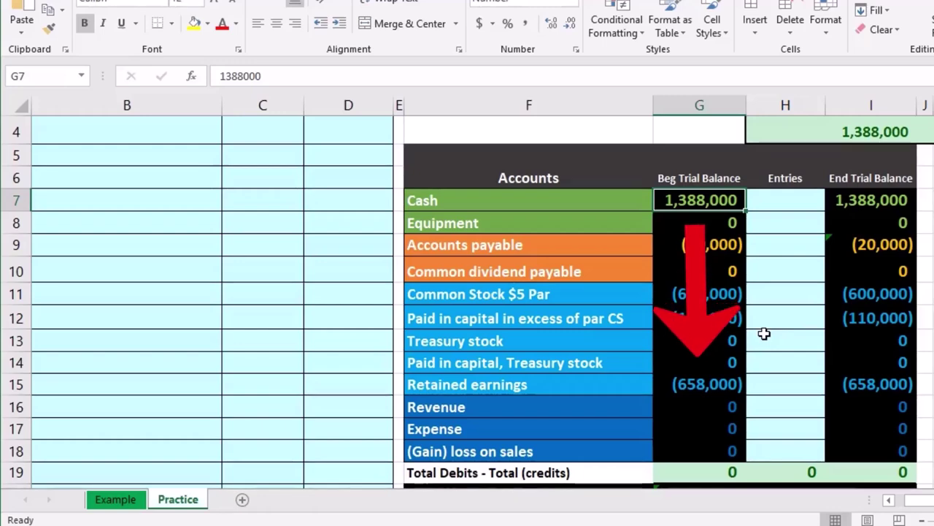
pyautogui.click(716, 384)
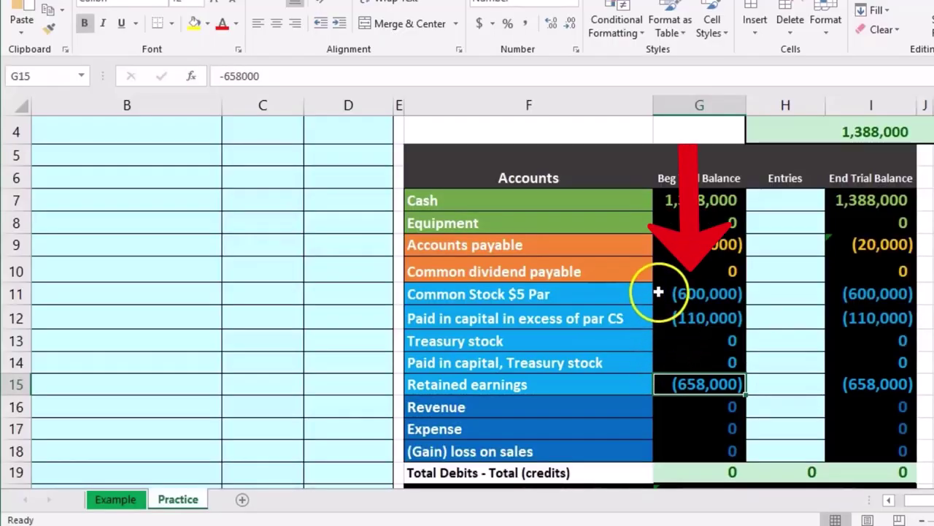
pyautogui.moveTo(659, 290); pyautogui.dragTo(661, 309)
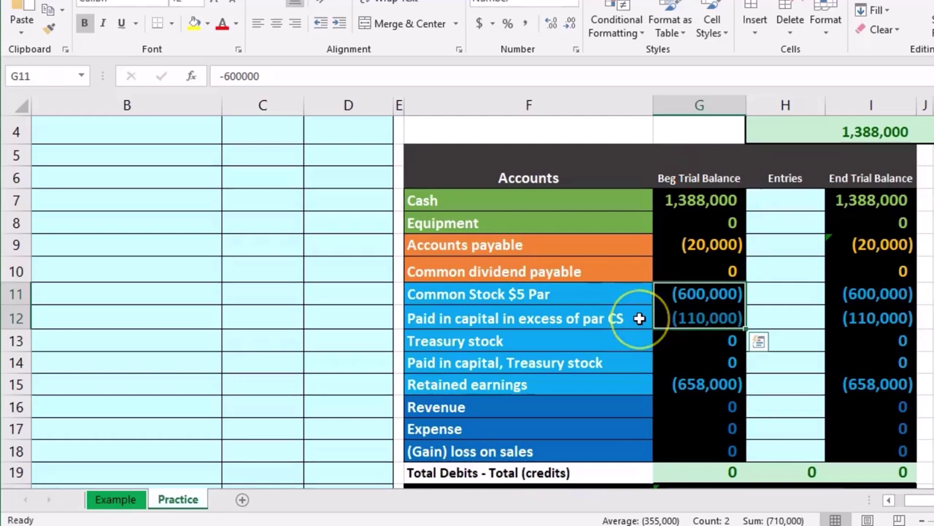
pyautogui.click(659, 389)
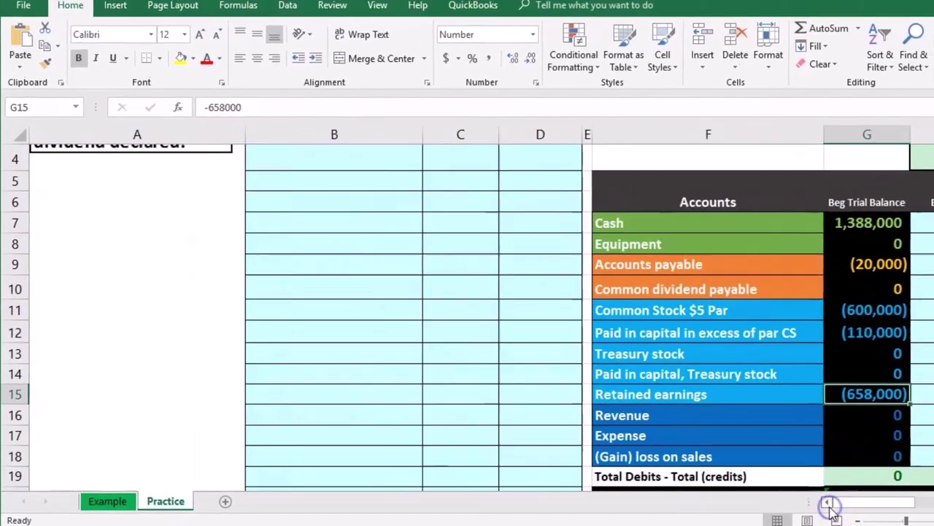
# - Copy the Common dividend payable account name from the trial balance and paste it as values into journal cell B3
pyautogui.scroll(1, 314, 341)
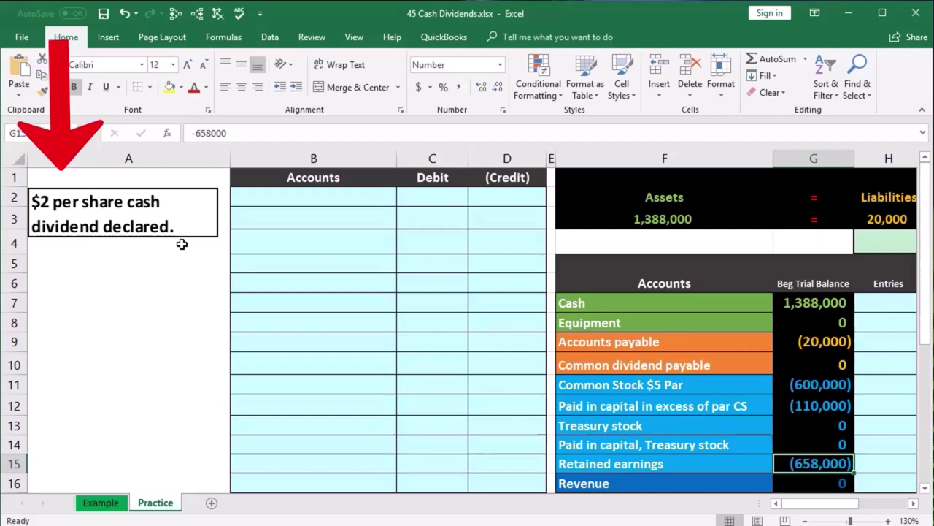
pyautogui.click(592, 303)
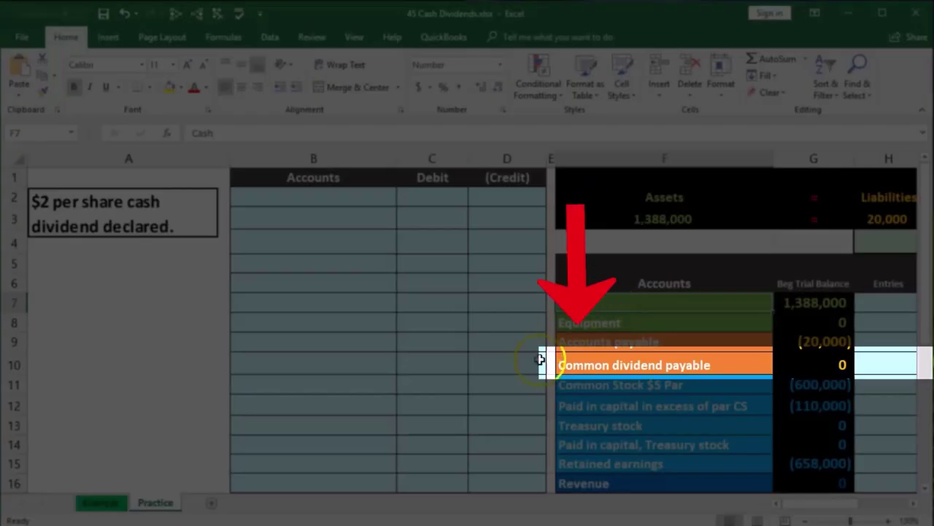
pyautogui.click(600, 371)
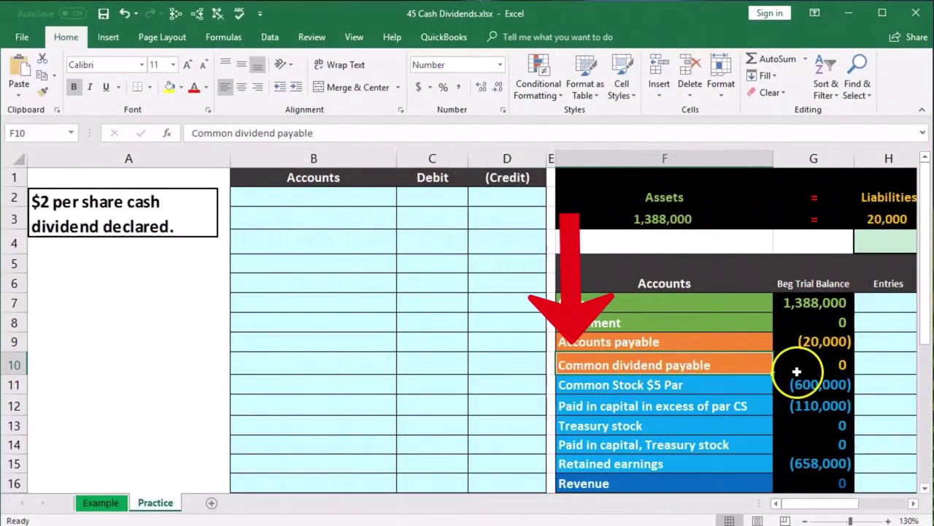
pyautogui.rightClick(684, 367)
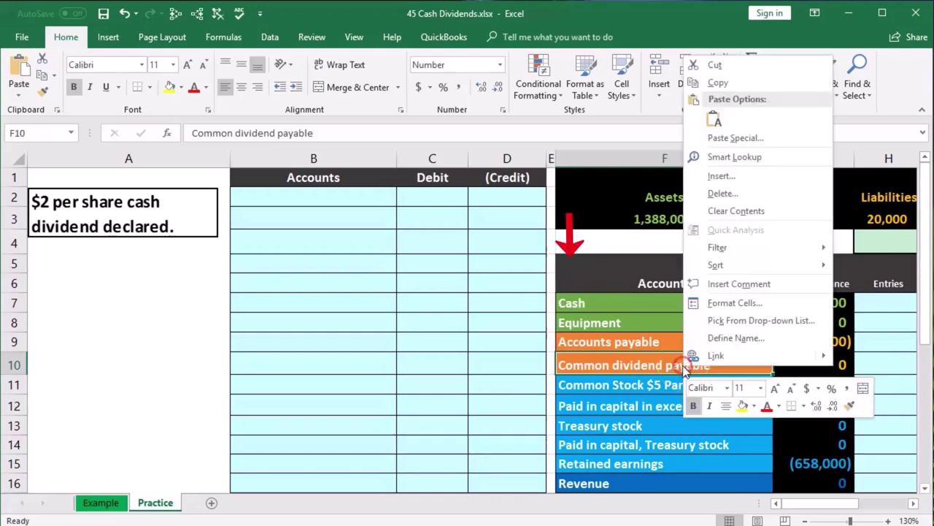
pyautogui.click(715, 82)
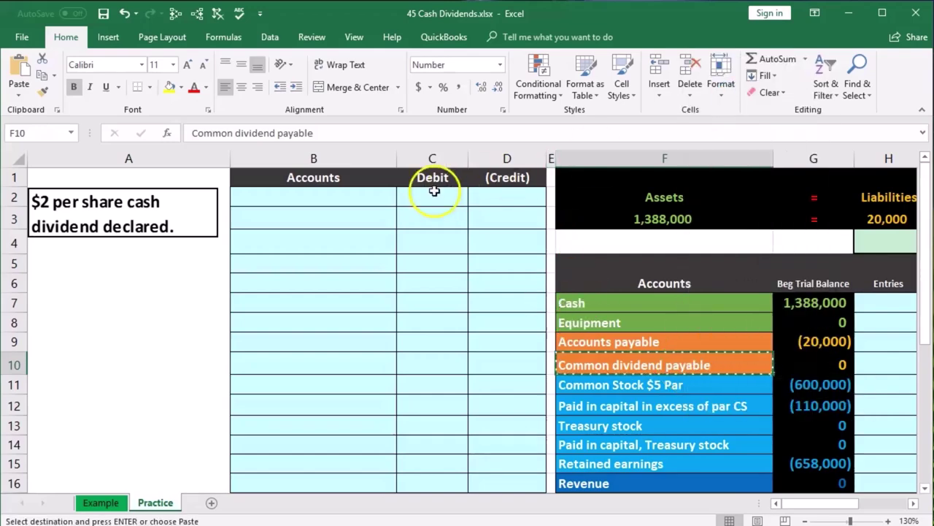
pyautogui.click(330, 218)
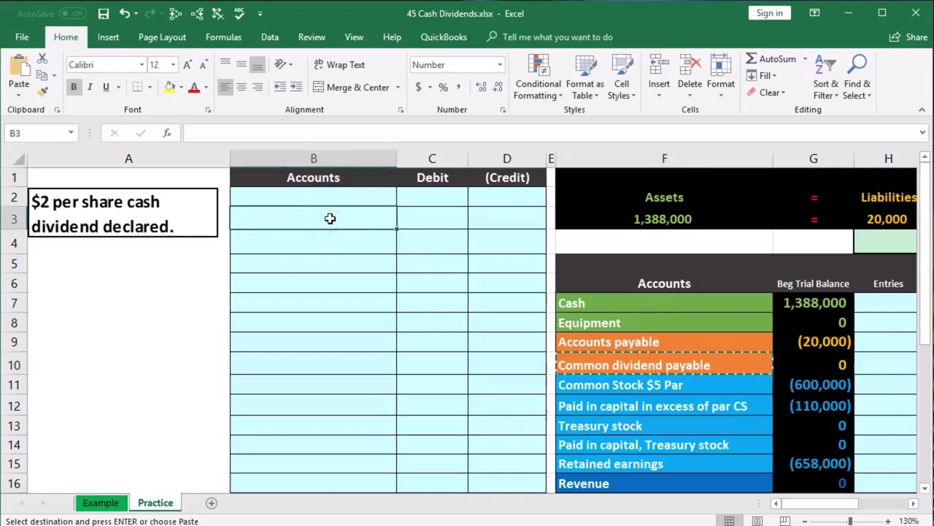
pyautogui.rightClick(330, 218)
pyautogui.click(383, 284)
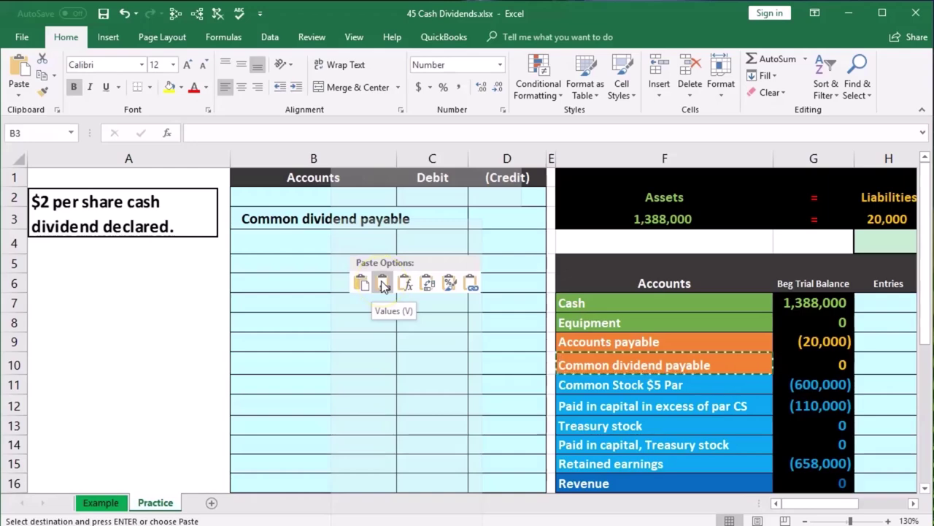
# - Copy the Retained earnings account name from the trial balance and paste it as values into journal cell B2
pyautogui.click(511, 218)
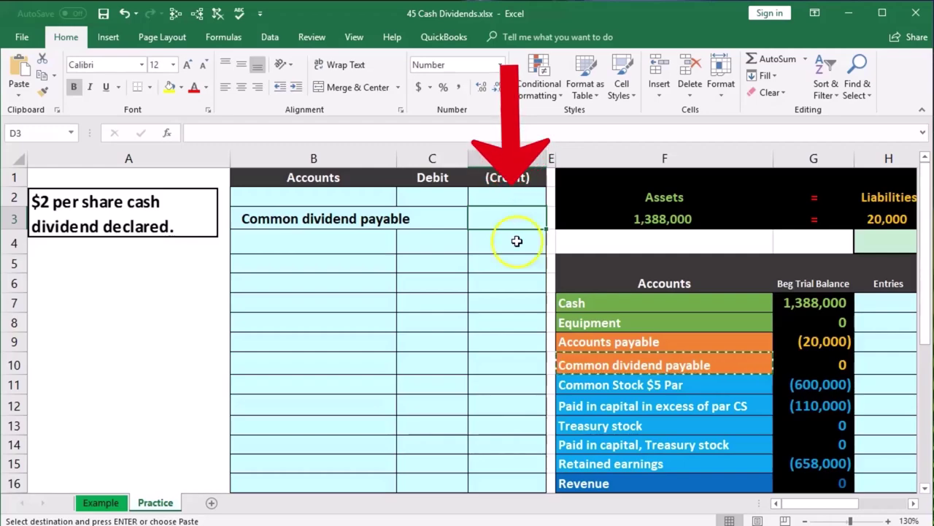
pyautogui.scroll(-1, 514, 362)
pyautogui.click(606, 398)
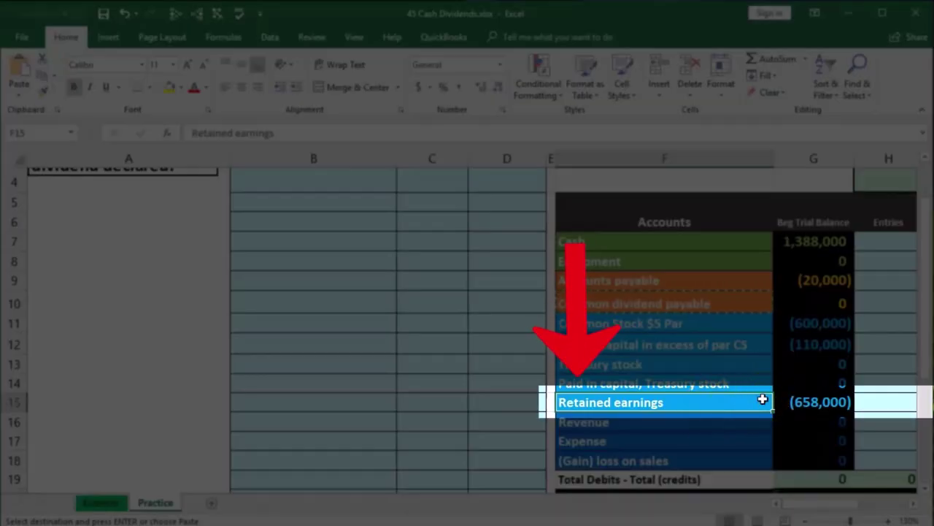
pyautogui.click(783, 402)
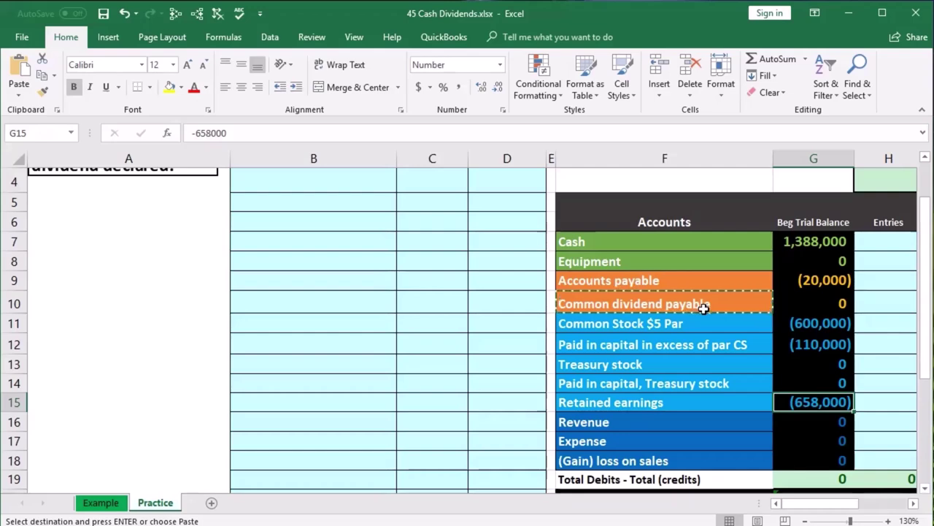
pyautogui.click(712, 404)
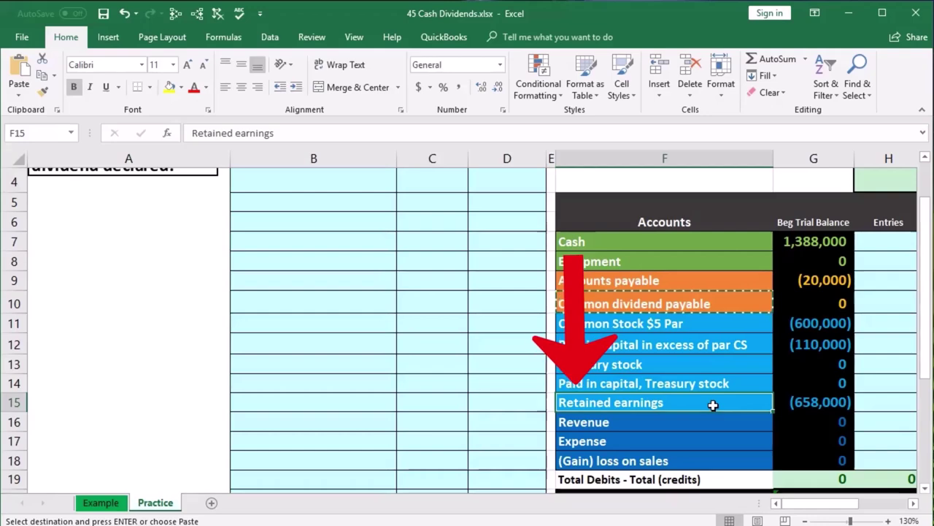
pyautogui.rightClick(712, 404)
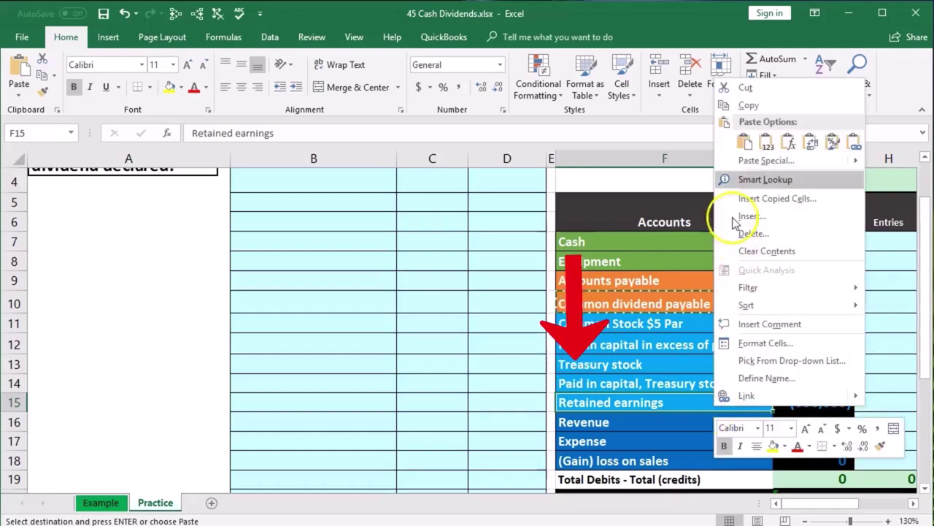
pyautogui.click(746, 106)
pyautogui.scroll(2, 513, 299)
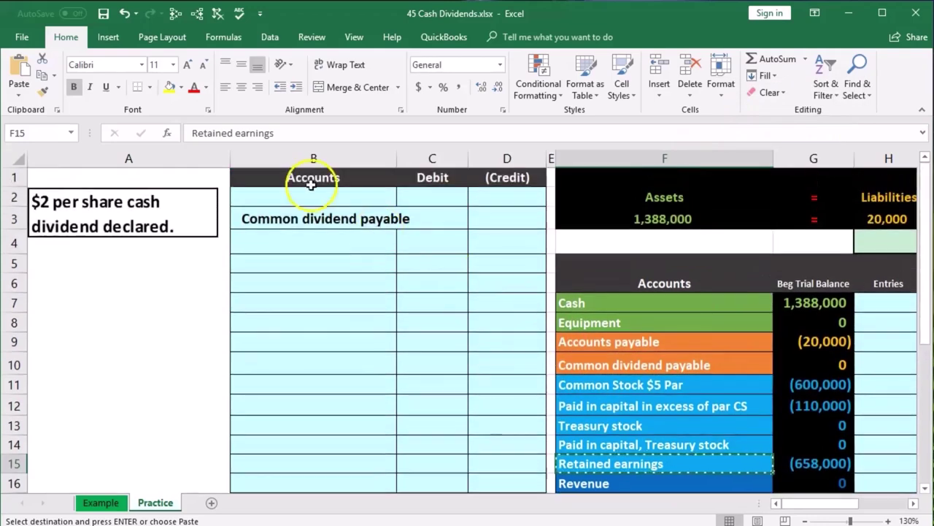
pyautogui.click(304, 196)
pyautogui.rightClick(304, 198)
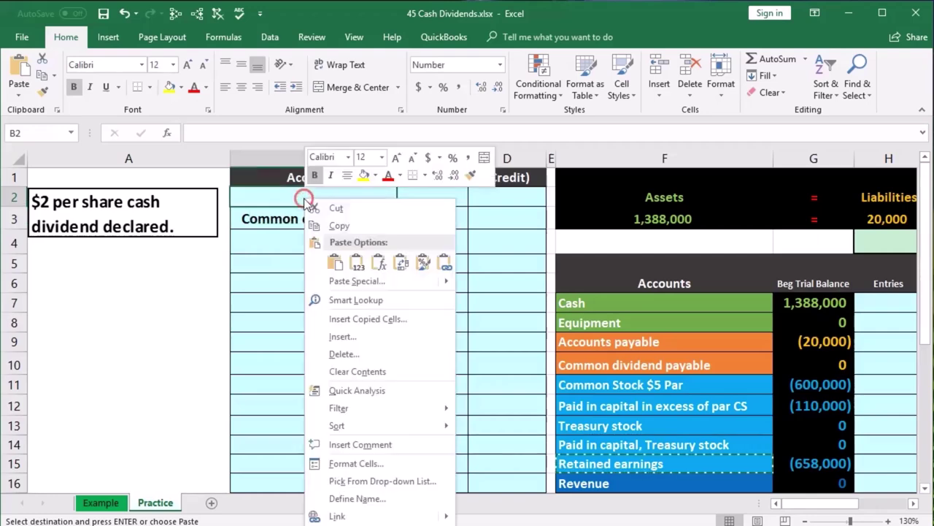
pyautogui.click(356, 255)
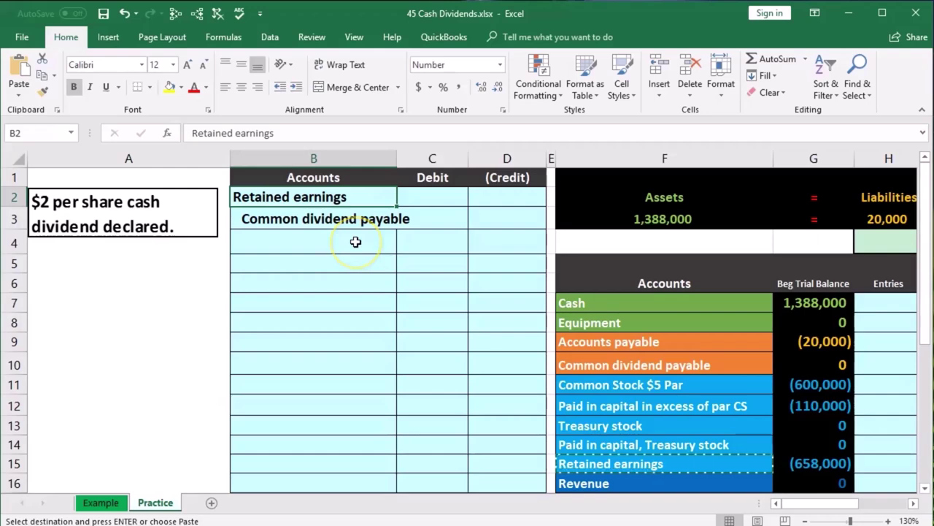
# - Open Calculator clear of the trial balance and divide the 600,000 common stock balance by the $5 par value
pyautogui.press('XF86Calculator')
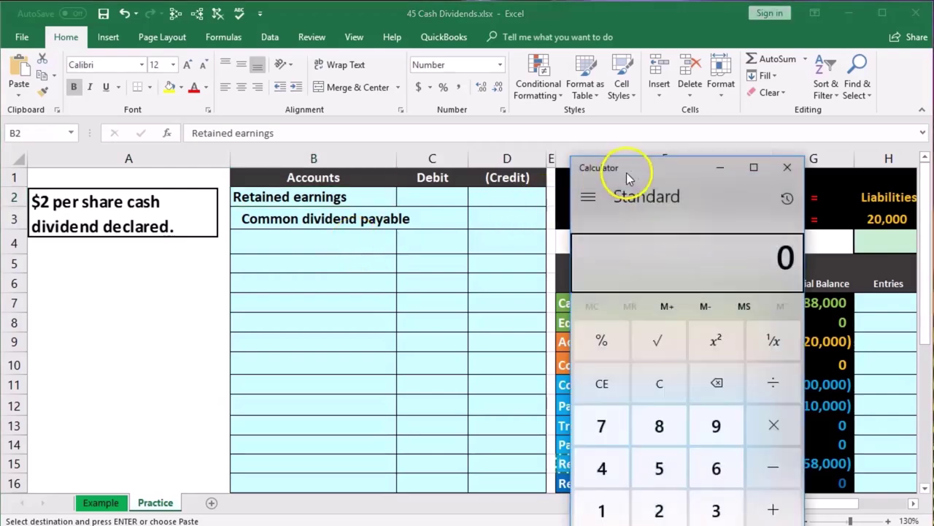
pyautogui.moveTo(625, 182); pyautogui.dragTo(322, 268)
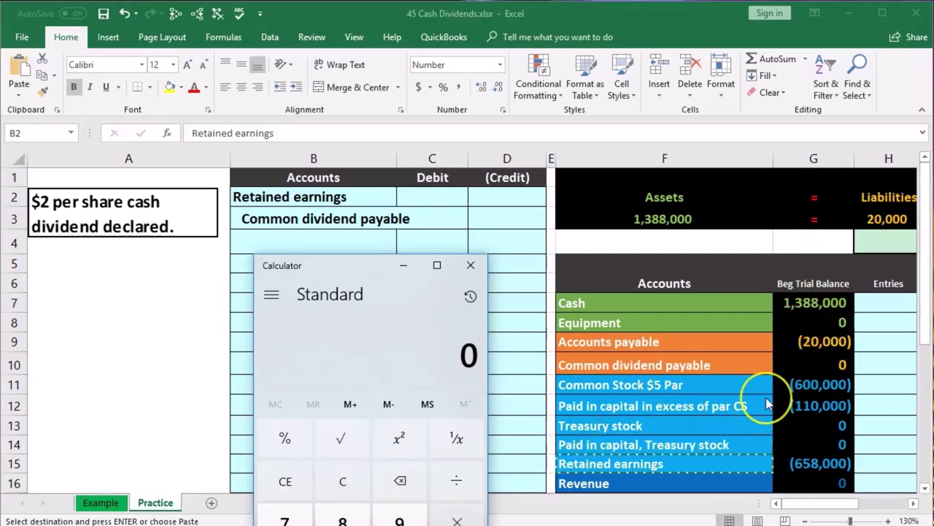
pyautogui.write('000')
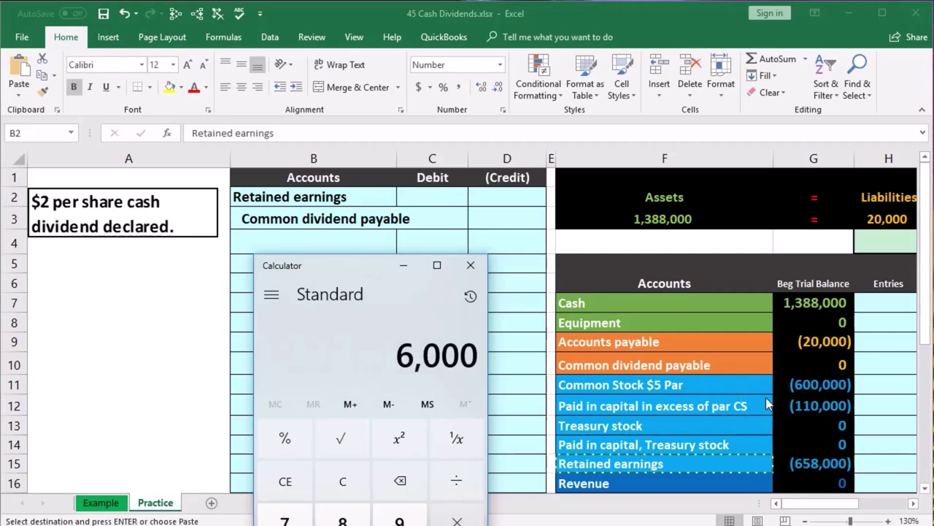
pyautogui.press('/')
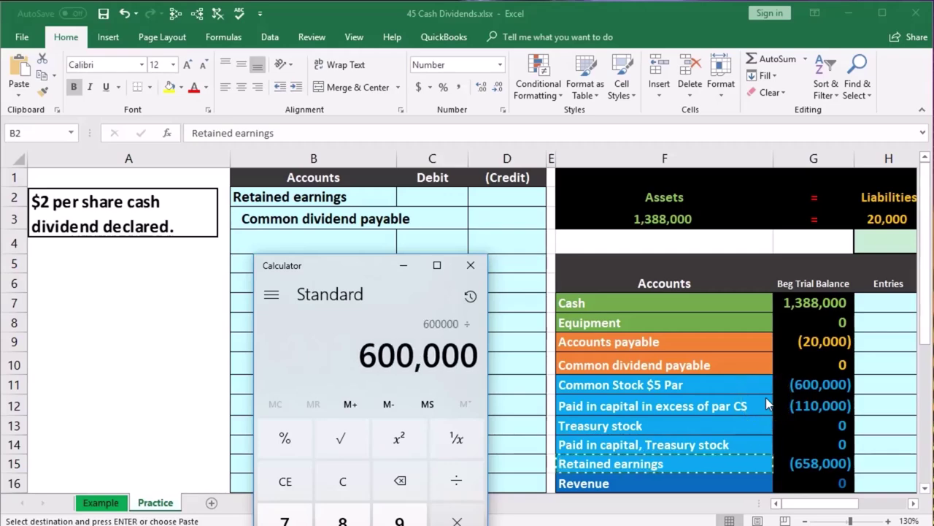
pyautogui.write('5')
pyautogui.press('Return')
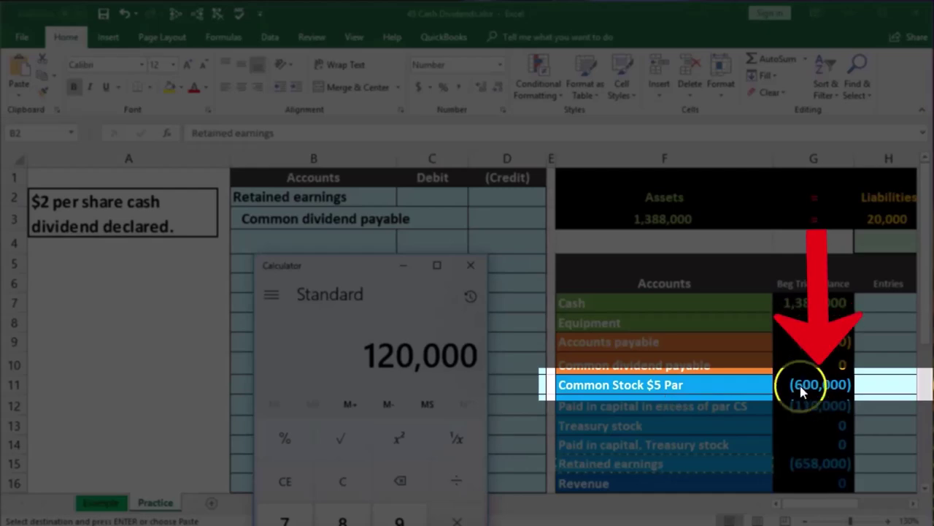
# - Close Calculator and enter the formula =600000/5 as the Retained earnings debit in cell C2
pyautogui.click(473, 273)
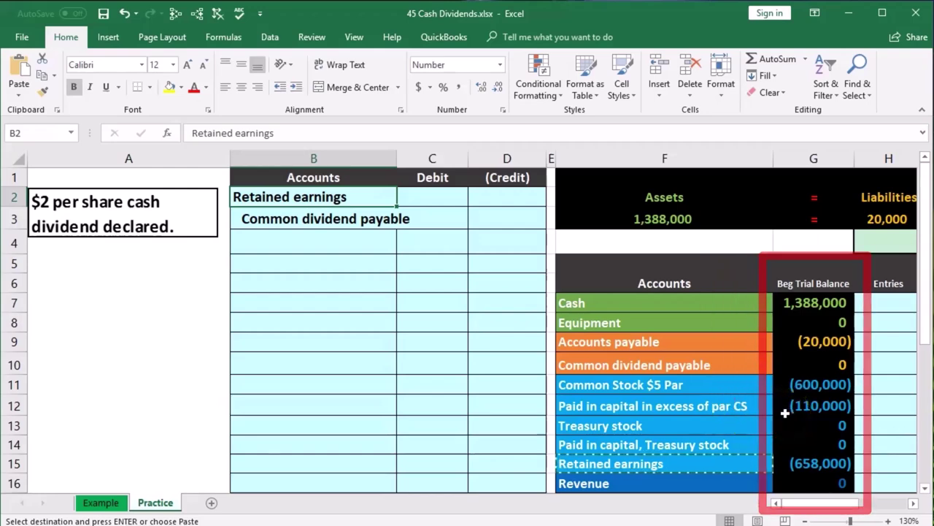
pyautogui.click(430, 200)
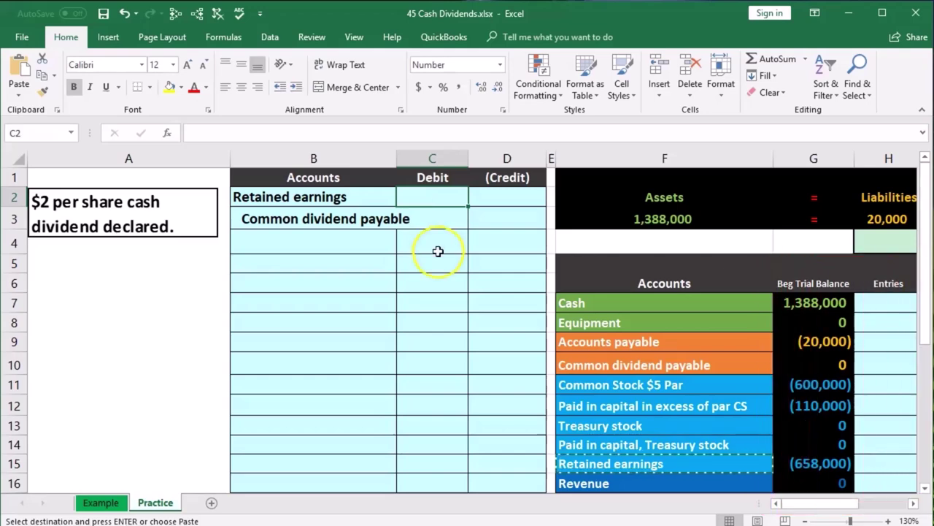
pyautogui.write('=600000/5')
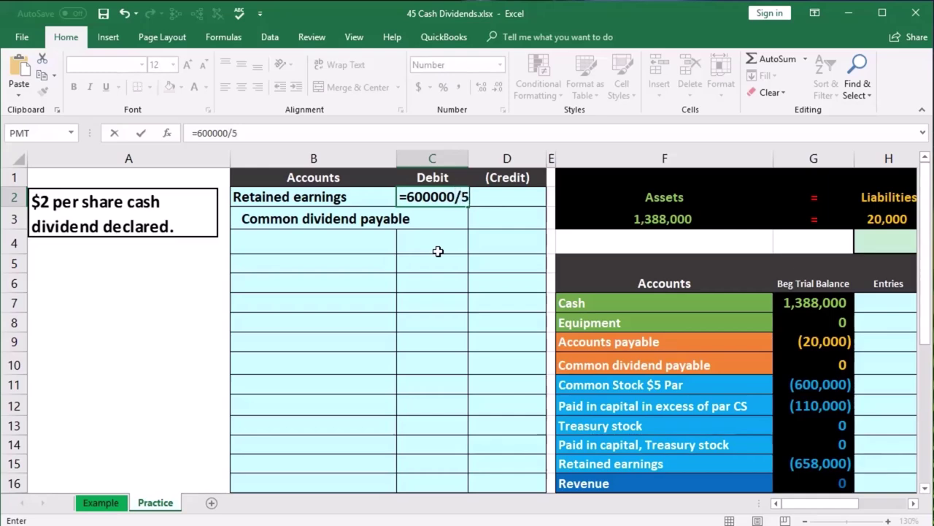
pyautogui.press('Return')
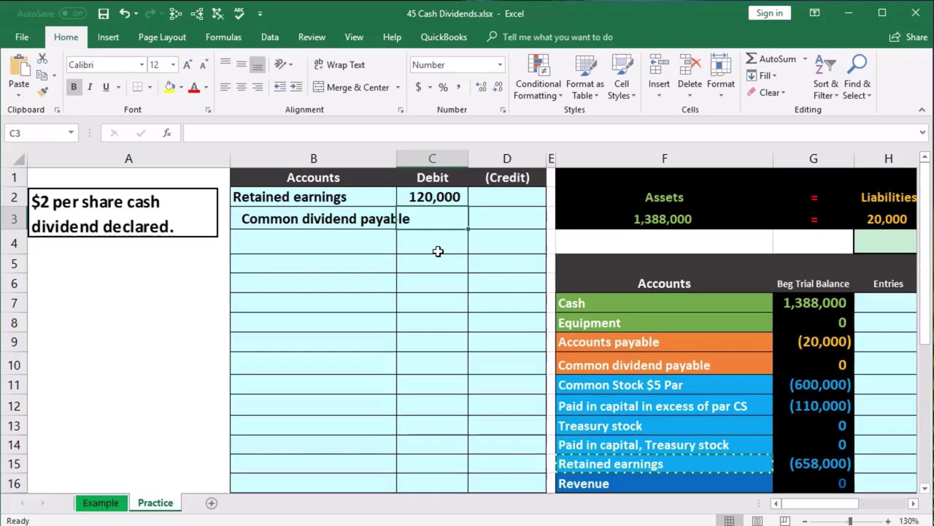
# - Enter the Common dividend payable credit in cell D3 as the negative of the debit, using the formula -C2
pyautogui.press('Right')
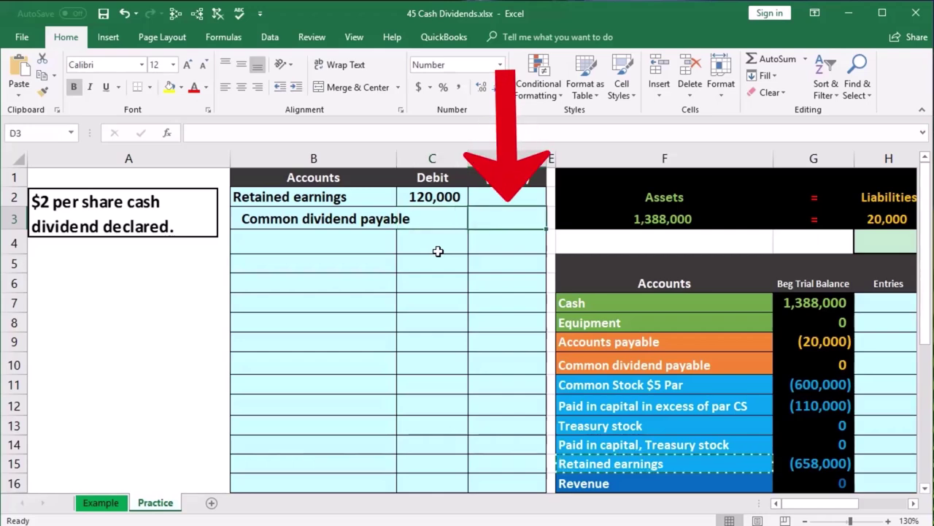
pyautogui.write('-')
pyautogui.click(429, 193)
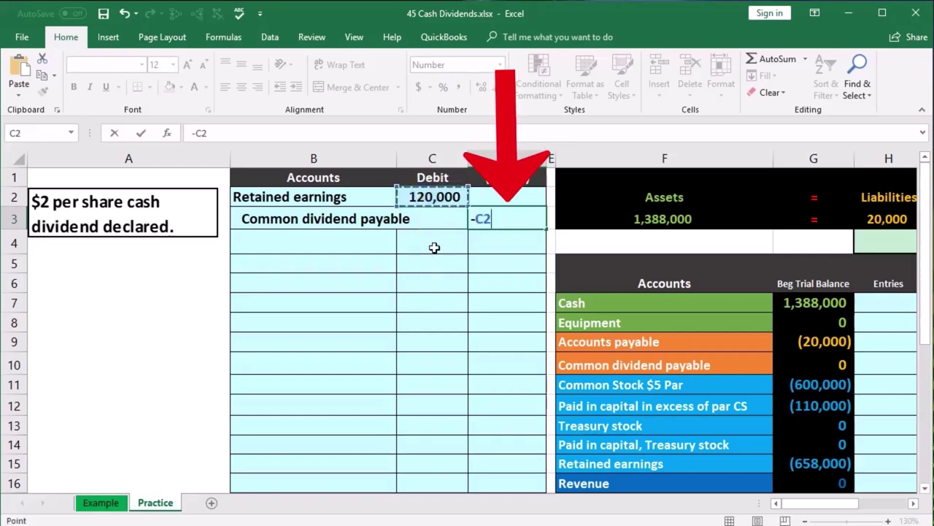
pyautogui.press('Return')
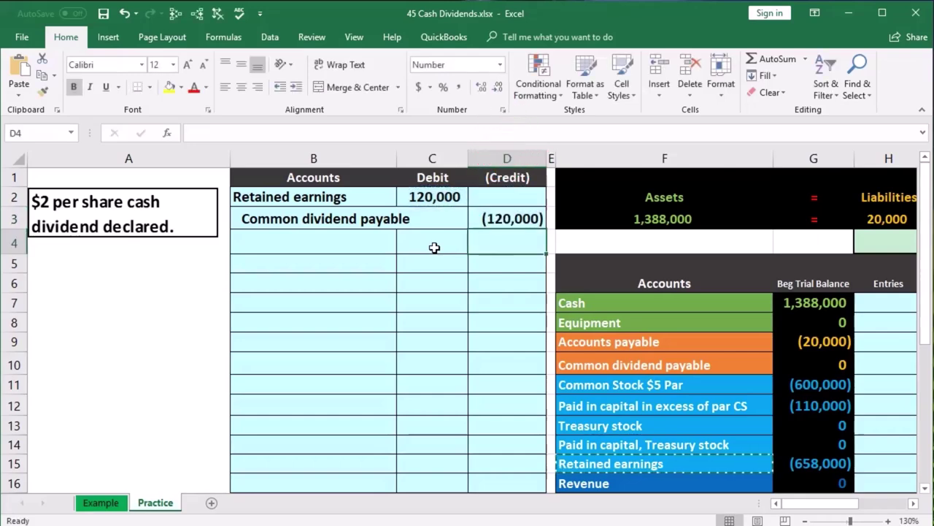
# - Post the debit to the Retained earnings row of the Entries column by linking cell H15 to C2
pyautogui.press('Right')
pyautogui.press('Right')
pyautogui.press('Right')
pyautogui.press('Right')
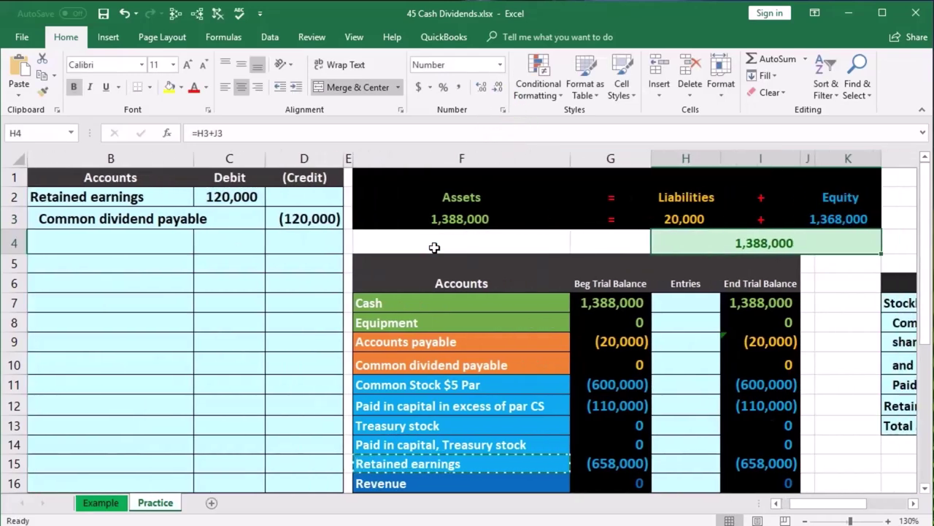
pyautogui.click(452, 272)
pyautogui.moveTo(186, 197); pyautogui.dragTo(215, 199)
pyautogui.click(492, 466)
pyautogui.moveTo(493, 466); pyautogui.dragTo(599, 463)
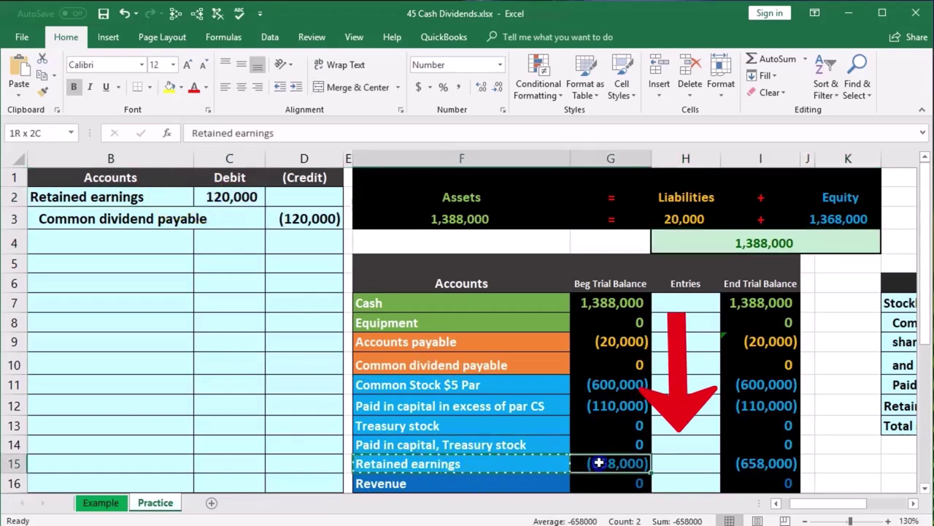
pyautogui.click(681, 459)
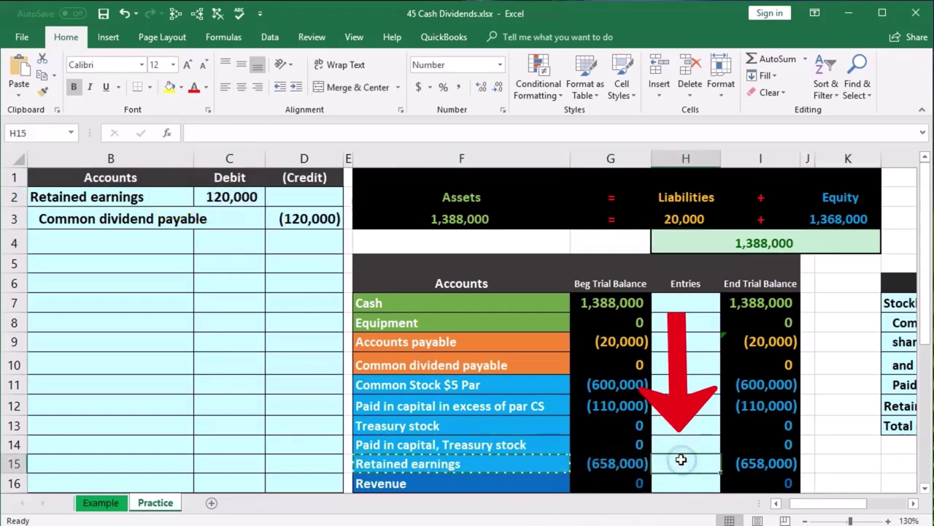
pyautogui.write('=')
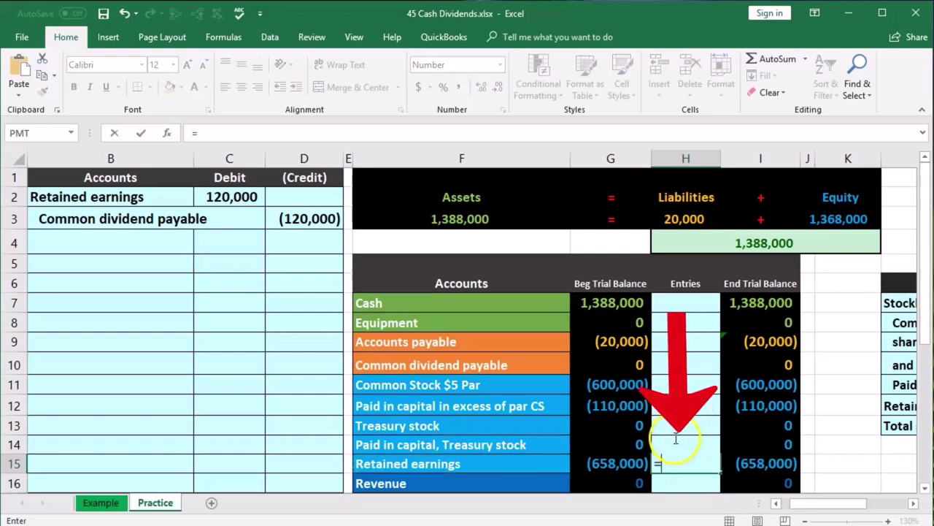
pyautogui.click(237, 196)
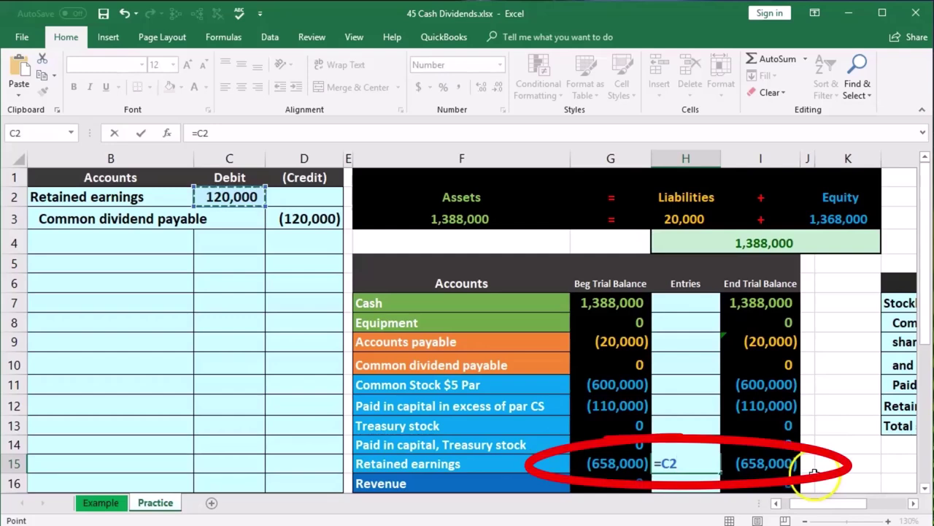
pyautogui.press('Return')
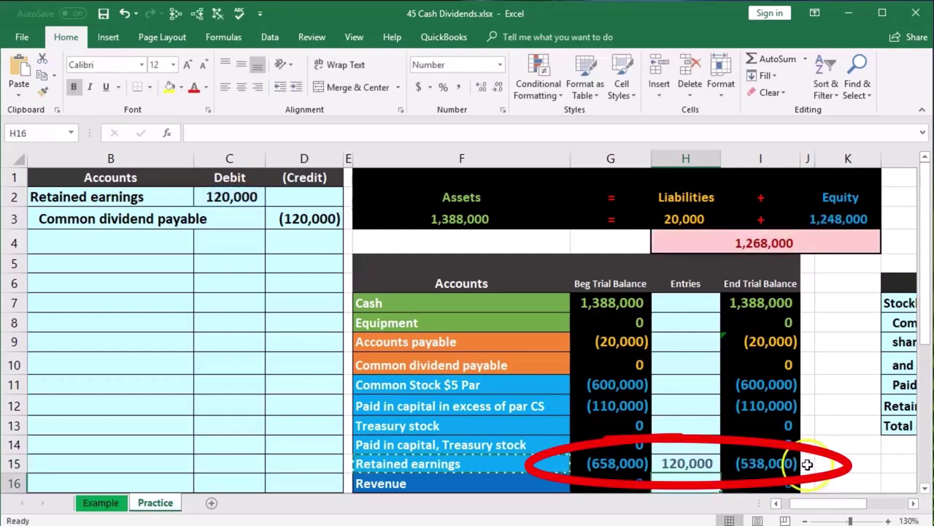
# - Post the credit to the Common dividend payable row of the Entries column by linking cell H10 to D3
pyautogui.moveTo(154, 227); pyautogui.dragTo(206, 214)
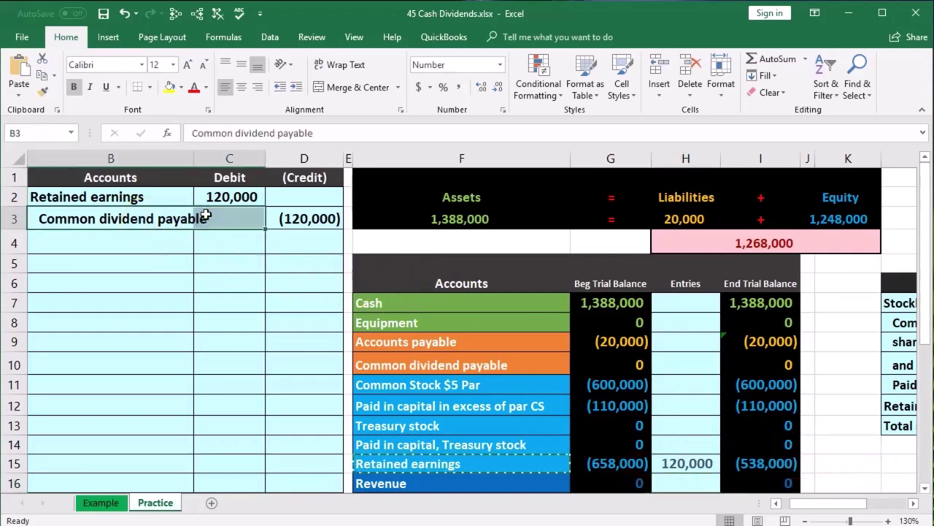
pyautogui.moveTo(488, 364); pyautogui.dragTo(620, 357)
pyautogui.click(694, 357)
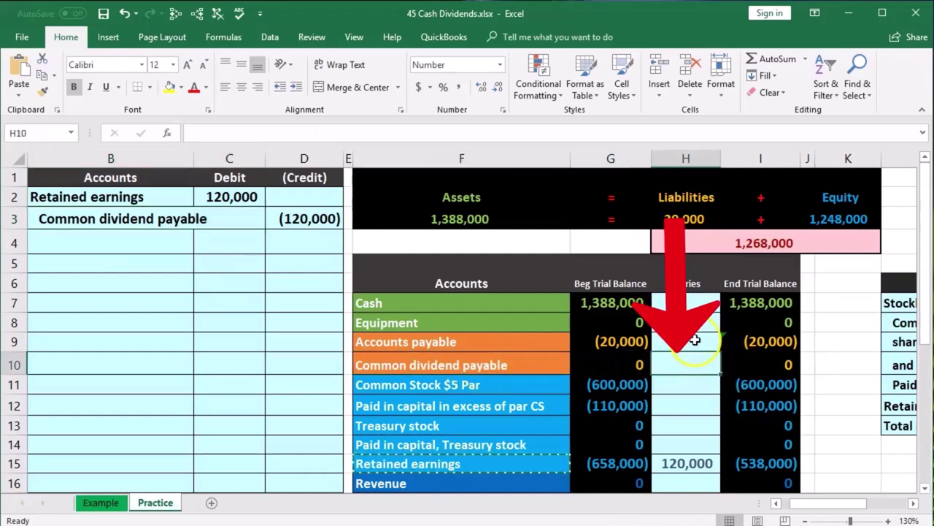
pyautogui.write('=')
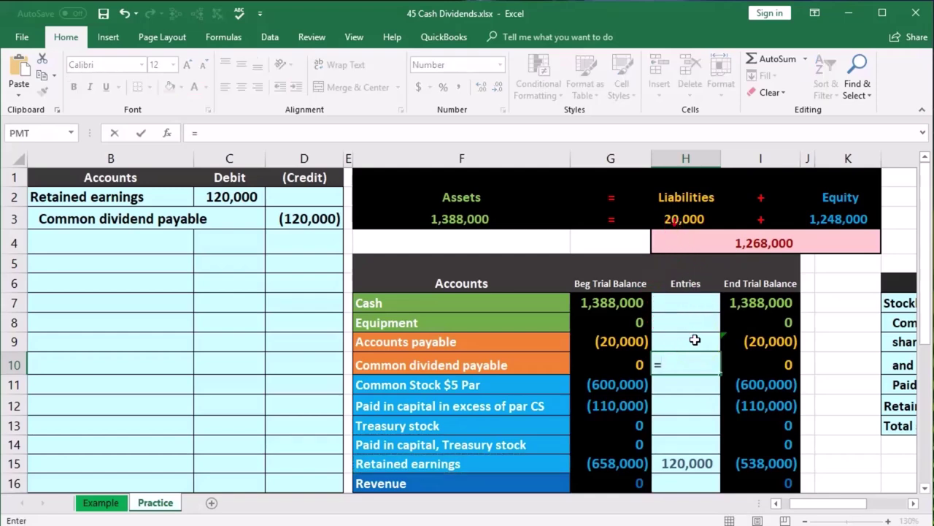
pyautogui.click(307, 218)
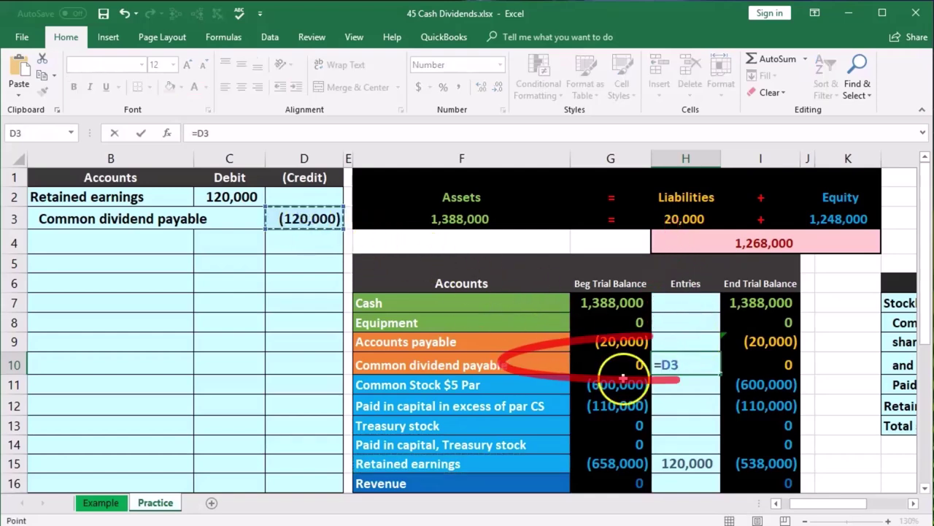
pyautogui.press('Return')
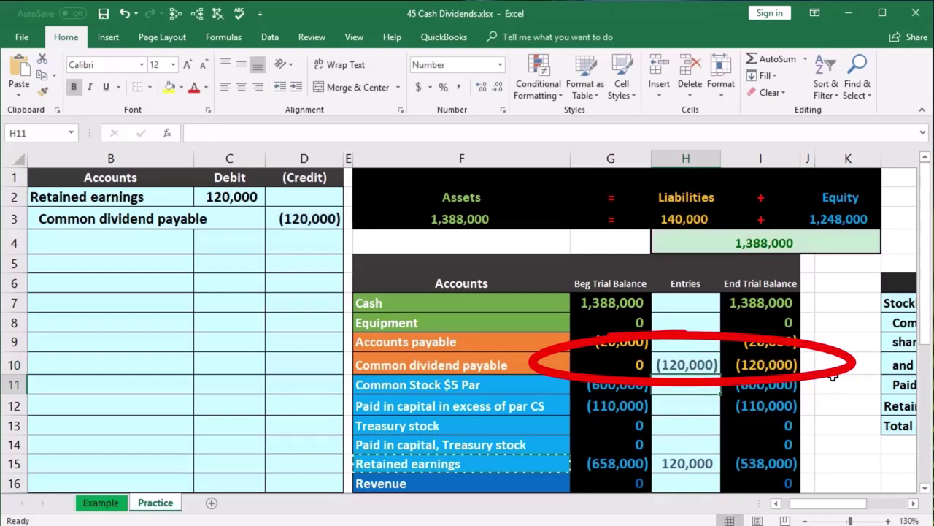
# - Check the End Trial Balance total formula, then examine the ending liability, revenue, expense, gain or loss and net income figures
pyautogui.scroll(-1, 833, 375)
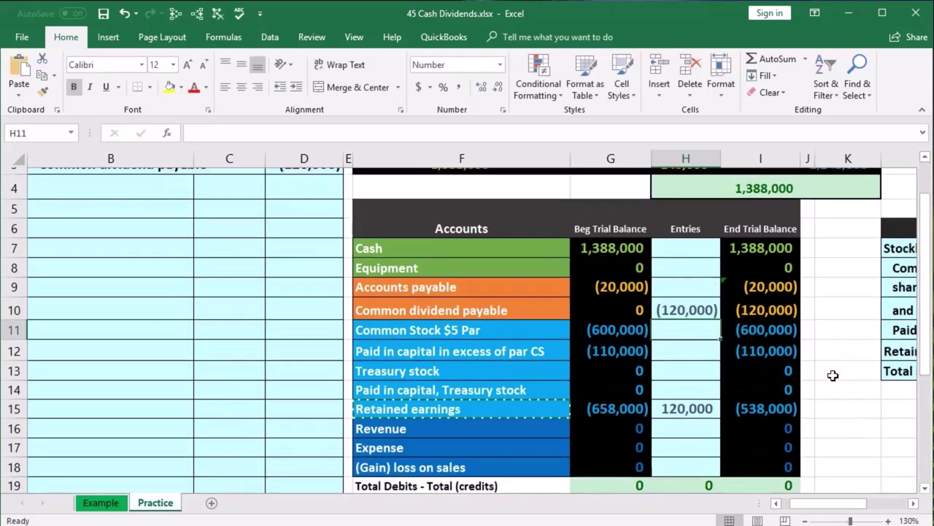
pyautogui.click(792, 477)
pyautogui.doubleClick(792, 477)
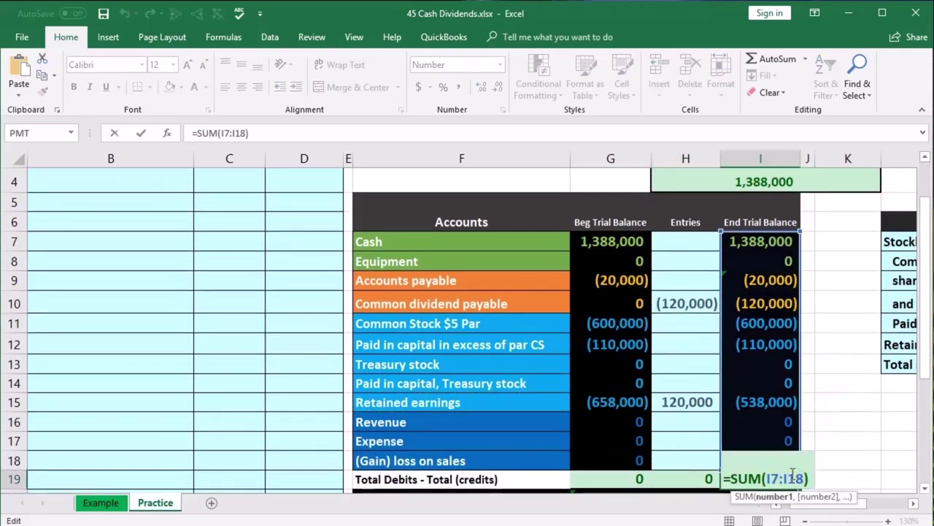
pyautogui.press('Return')
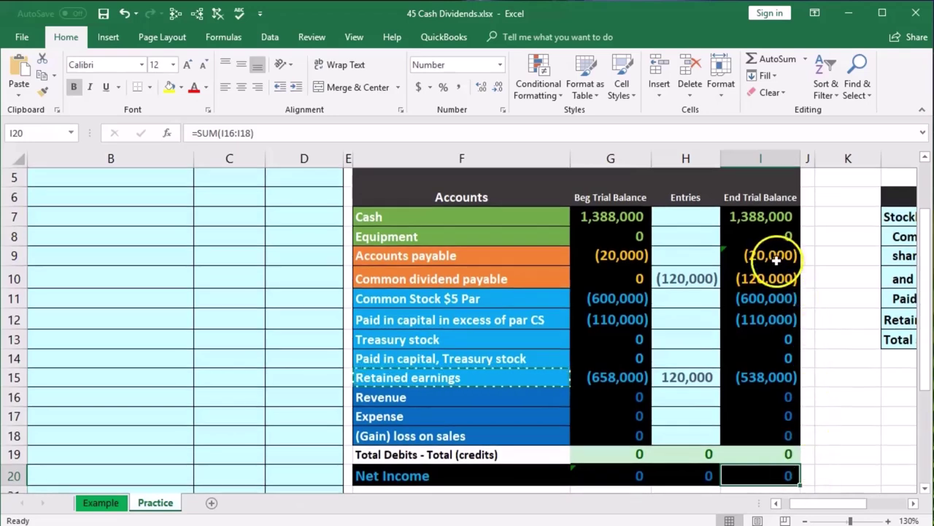
pyautogui.moveTo(776, 259); pyautogui.dragTo(775, 277)
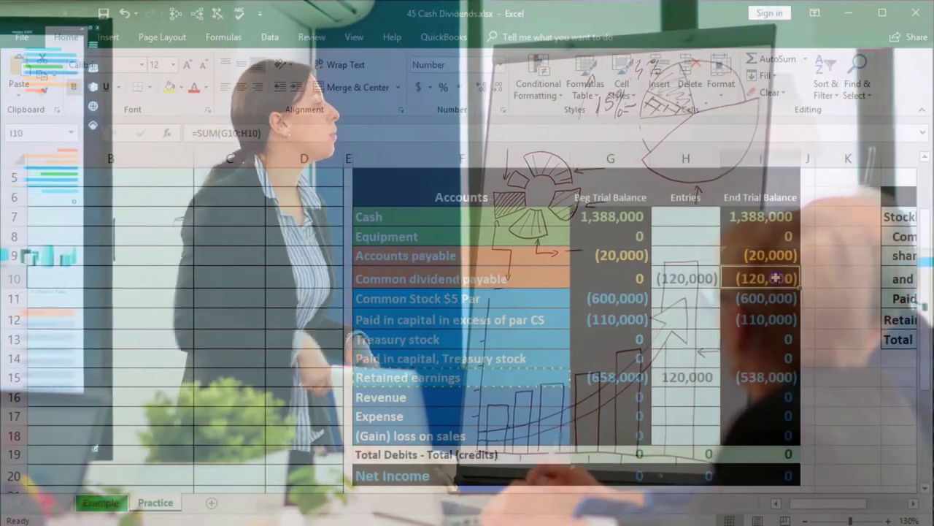
pyautogui.click(773, 278)
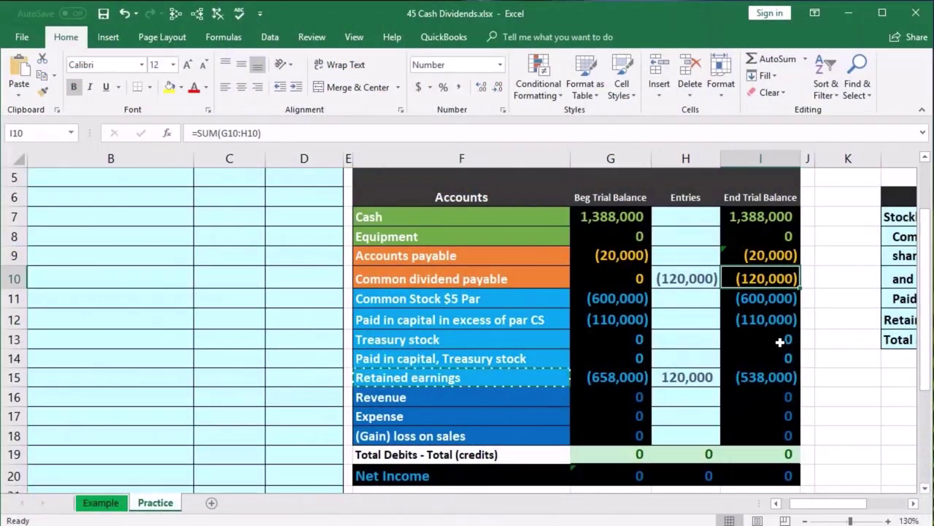
pyautogui.moveTo(778, 396); pyautogui.dragTo(778, 430)
pyautogui.click(774, 476)
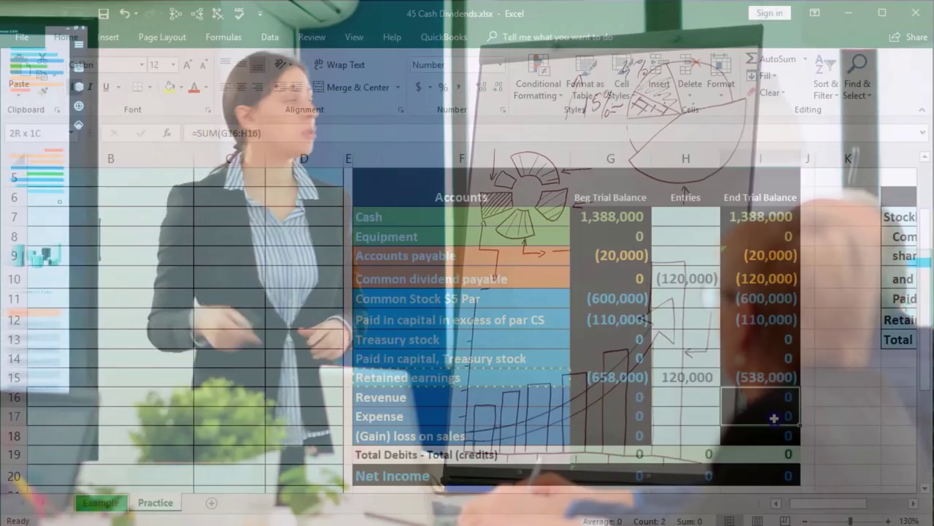
pyautogui.moveTo(772, 397); pyautogui.dragTo(778, 431)
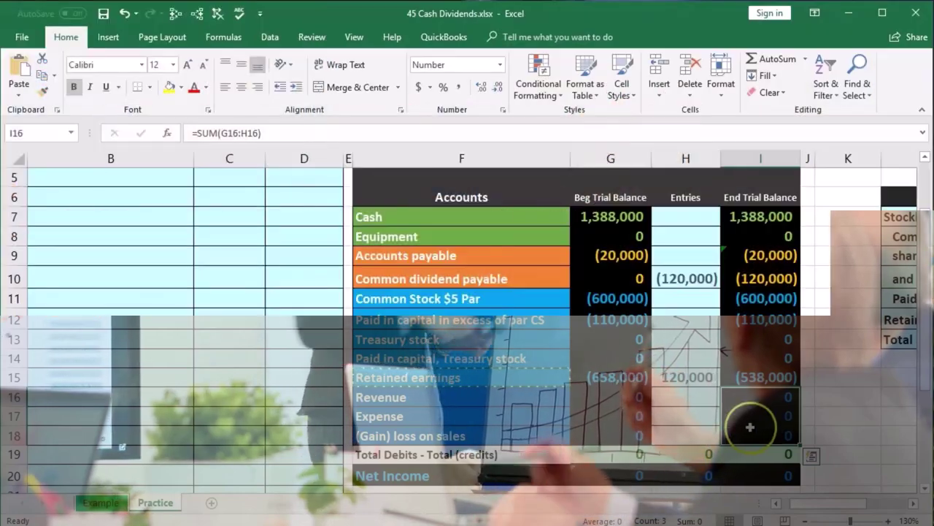
# - Examine the equity accounts, the Retained earnings beginning balance, entry and ending balance, and the Common dividend payable row
pyautogui.click(701, 383)
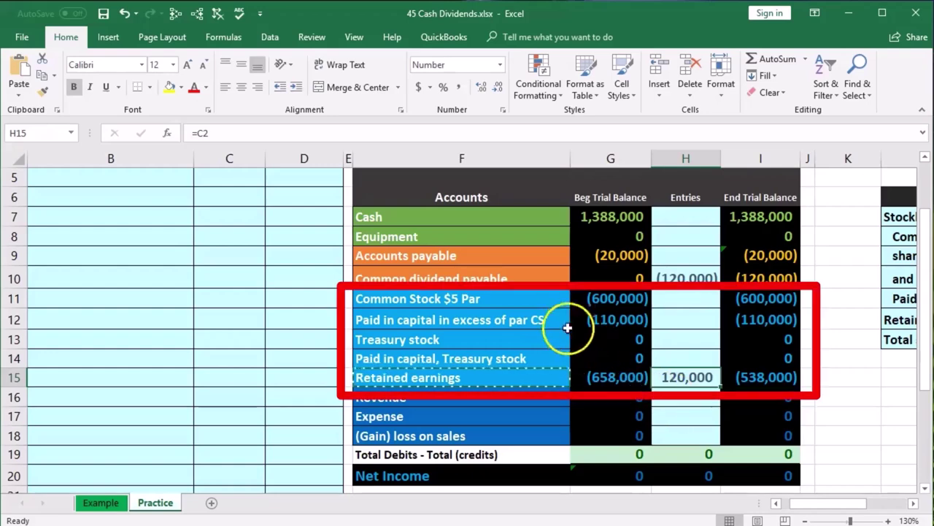
pyautogui.moveTo(532, 299); pyautogui.dragTo(535, 376)
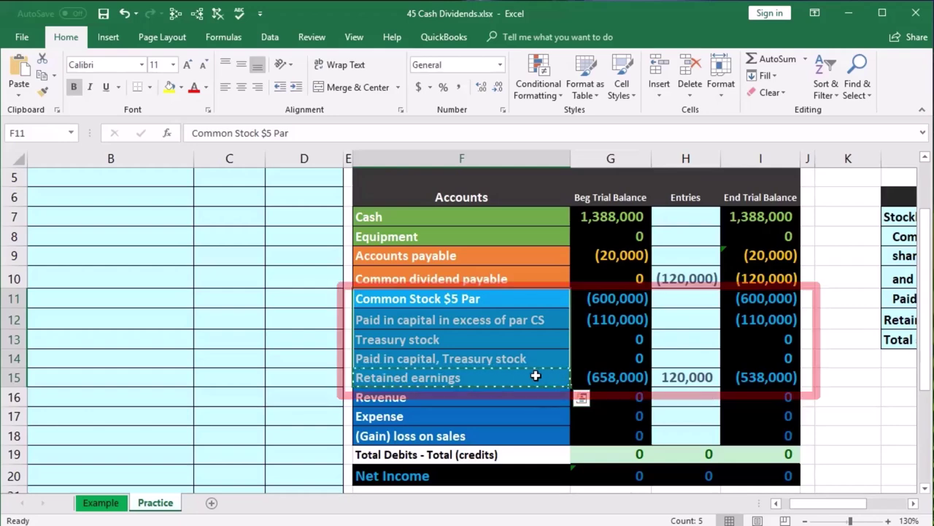
pyautogui.click(689, 377)
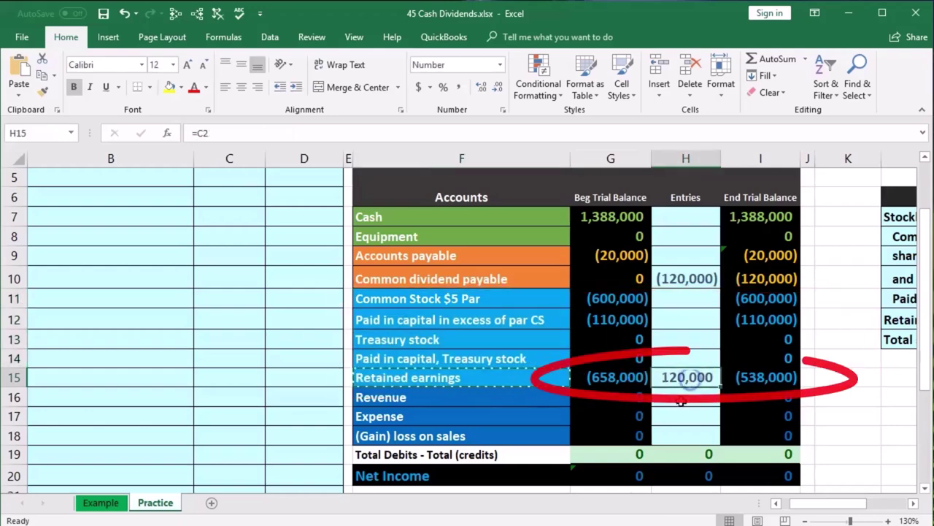
pyautogui.click(624, 380)
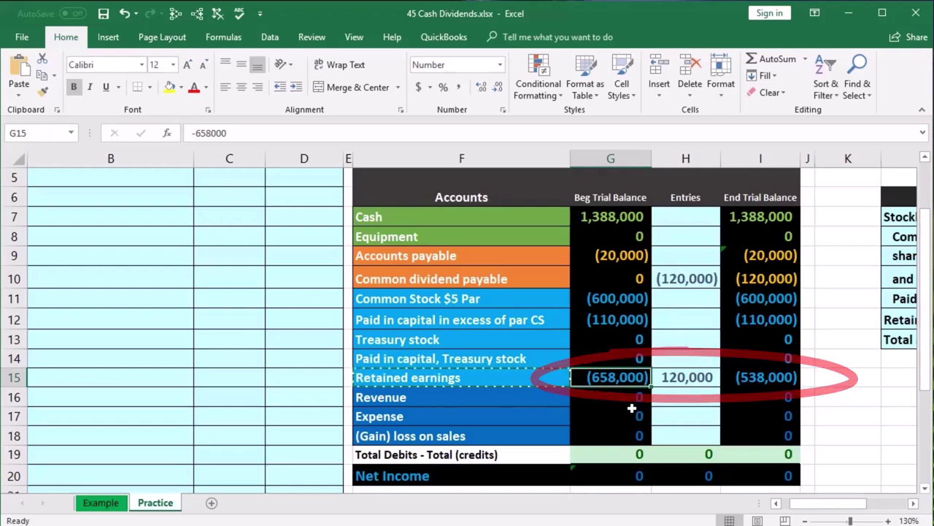
pyautogui.click(684, 379)
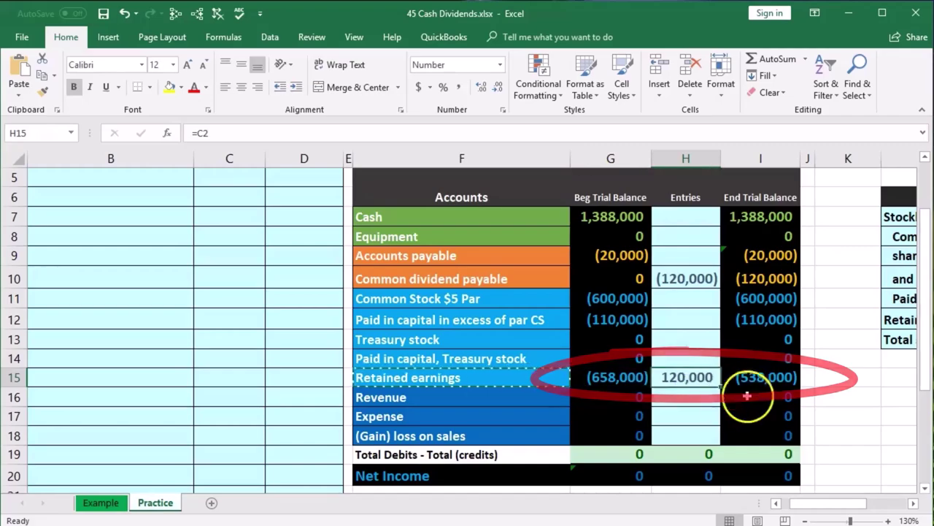
pyautogui.click(759, 394)
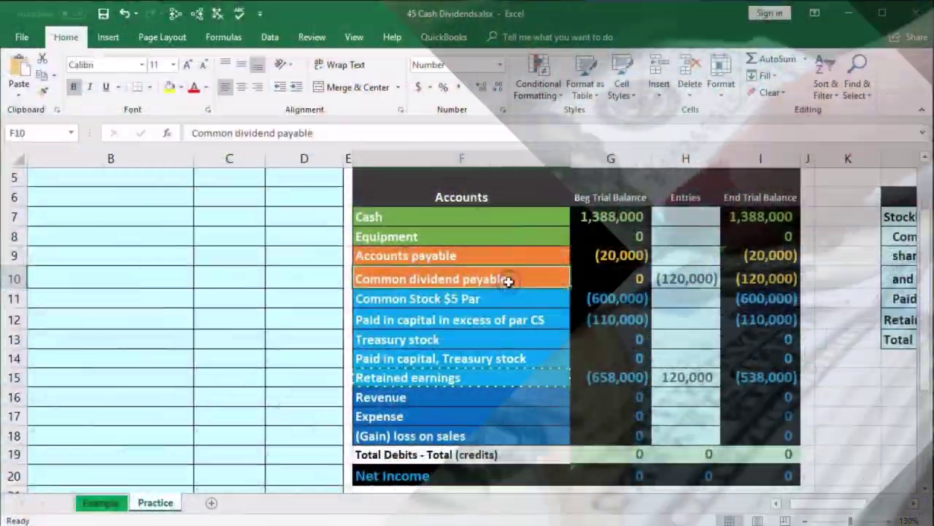
pyautogui.moveTo(508, 281); pyautogui.dragTo(745, 256)
# - Copy the Cash account name from the trial balance and paste it as values into cell B6 as the credit account
pyautogui.moveTo(558, 218); pyautogui.dragTo(576, 219)
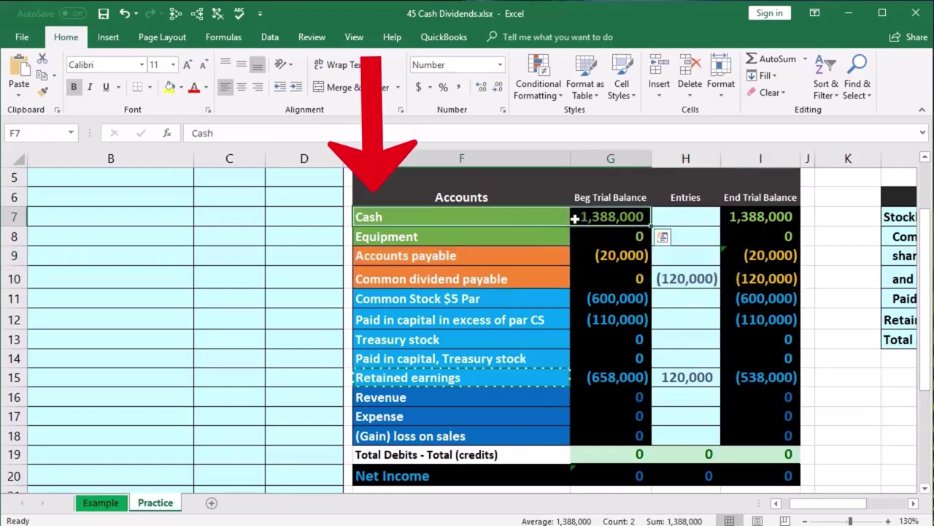
pyautogui.click(534, 215)
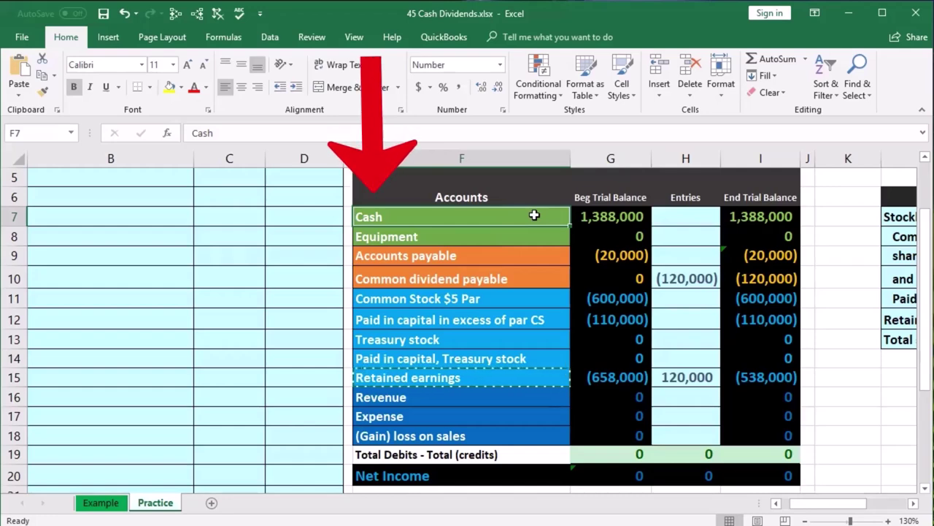
pyautogui.rightClick(535, 216)
pyautogui.click(568, 242)
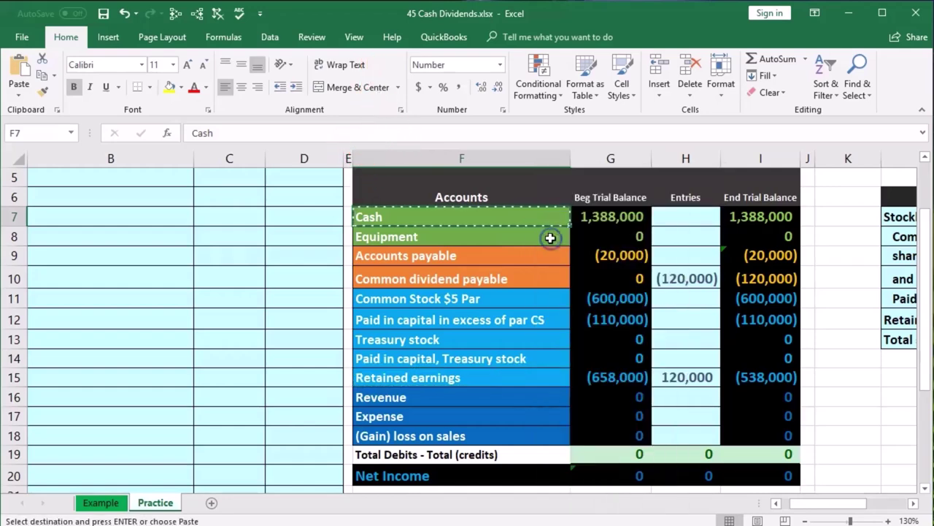
pyautogui.click(776, 502)
pyautogui.scroll(1, 362, 384)
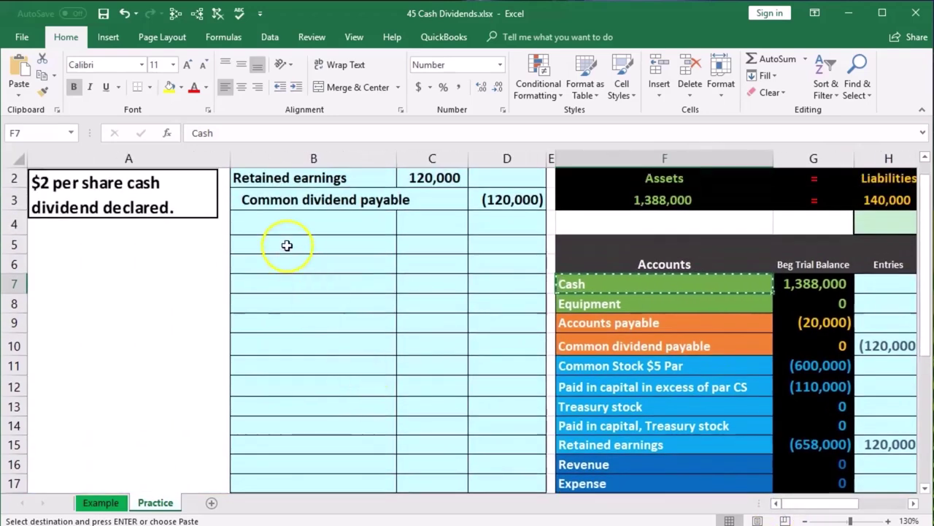
pyautogui.click(277, 217)
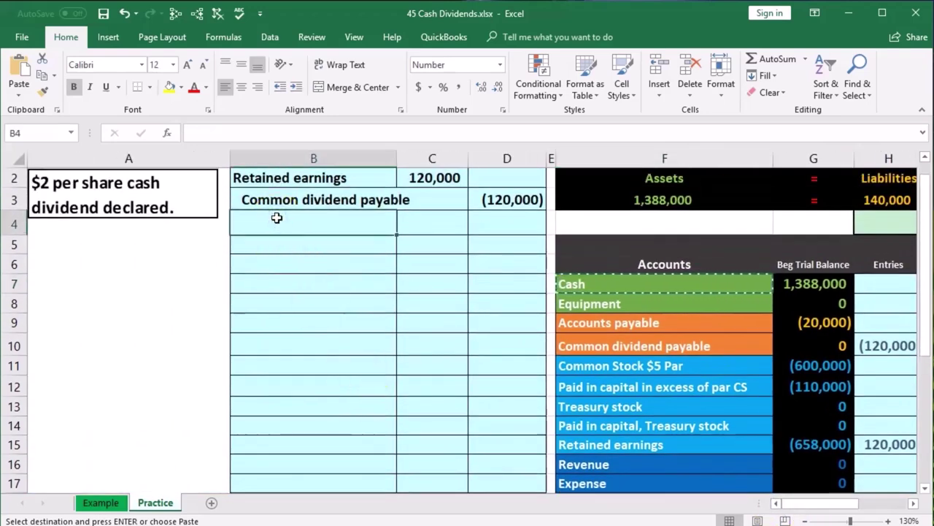
pyautogui.click(273, 244)
pyautogui.click(267, 263)
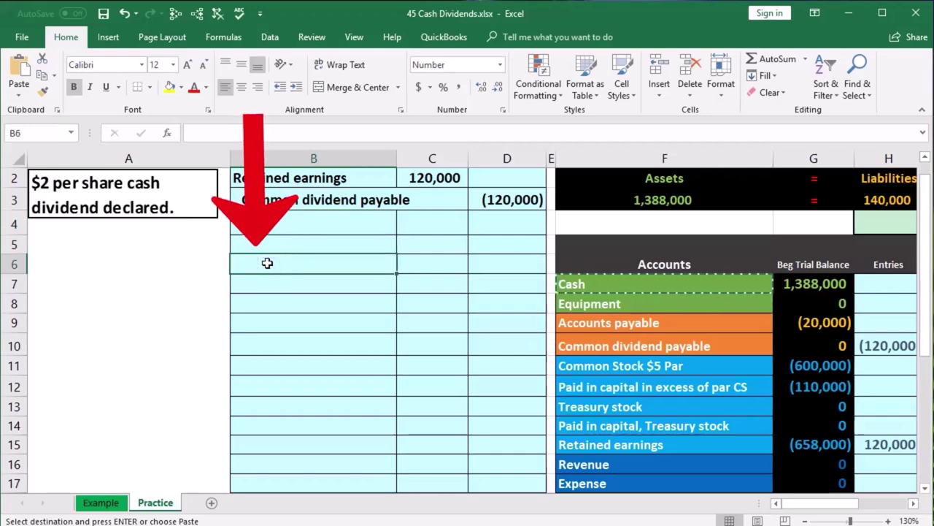
pyautogui.rightClick(265, 263)
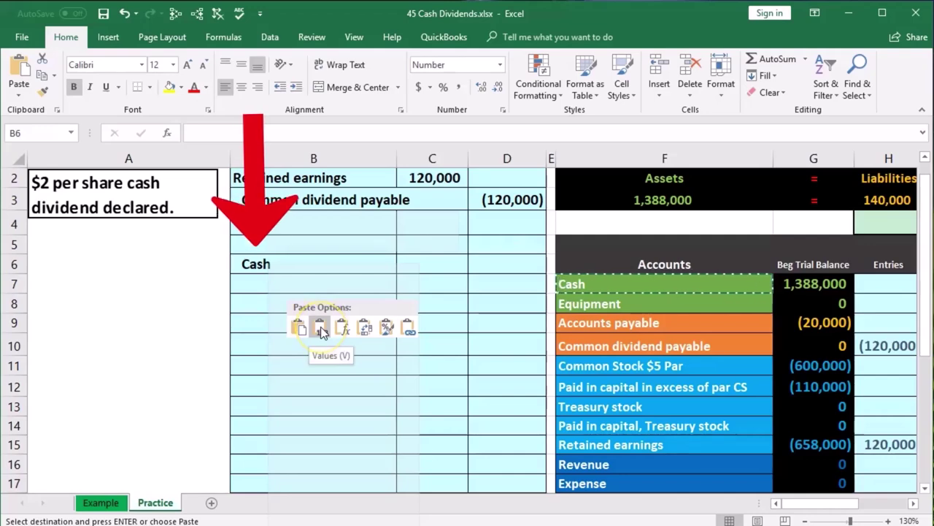
pyautogui.click(322, 330)
# - Enter the Cash credit of -120000 in cell D6 of the journal entry
pyautogui.click(494, 264)
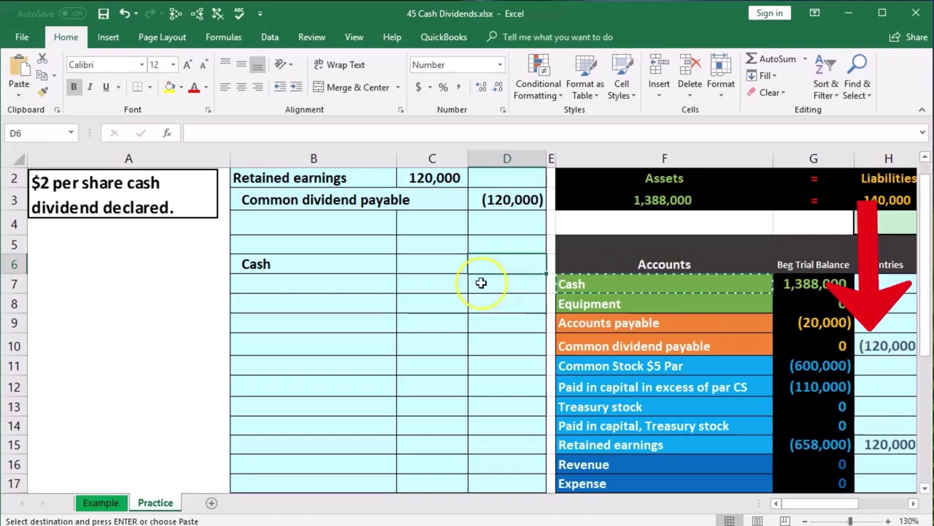
pyautogui.write('-120000')
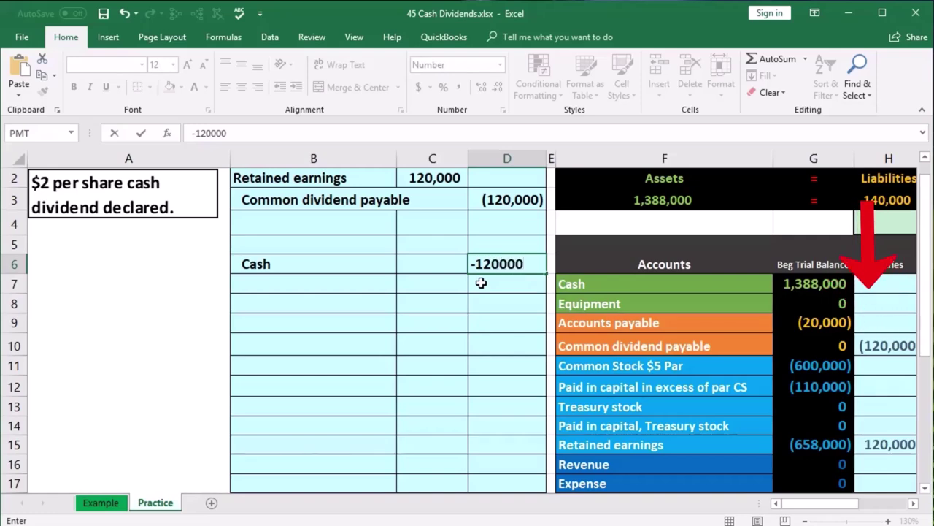
pyautogui.press('Return')
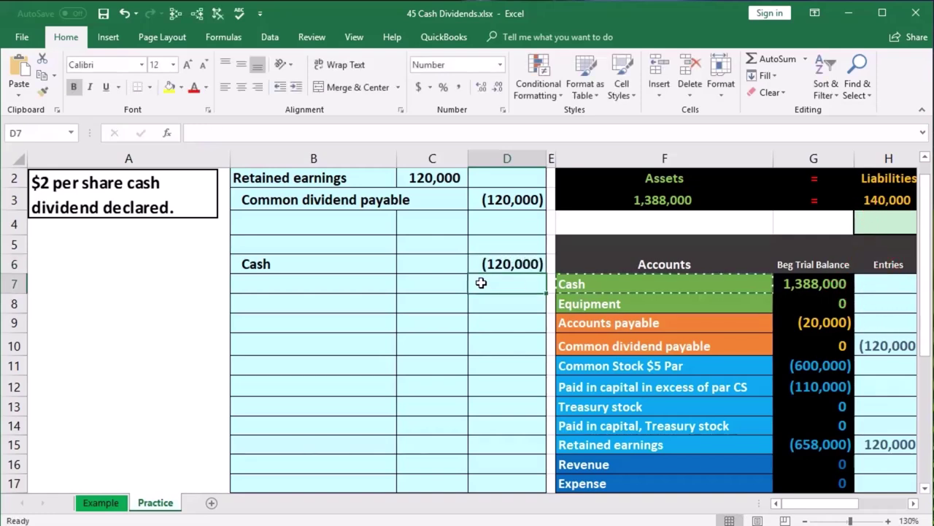
# - Set the debit amount in cell C5 to the negative of the Cash credit with the formula -D6
pyautogui.click(442, 244)
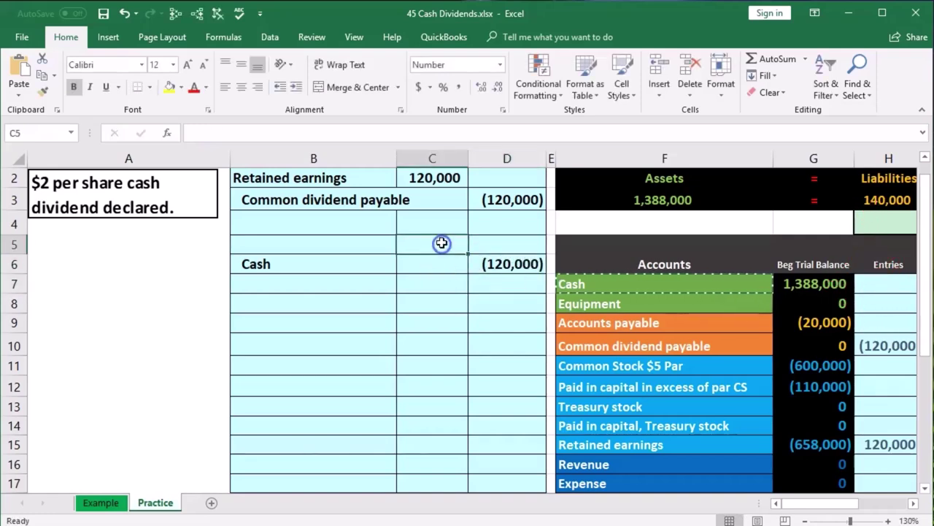
pyautogui.write('-')
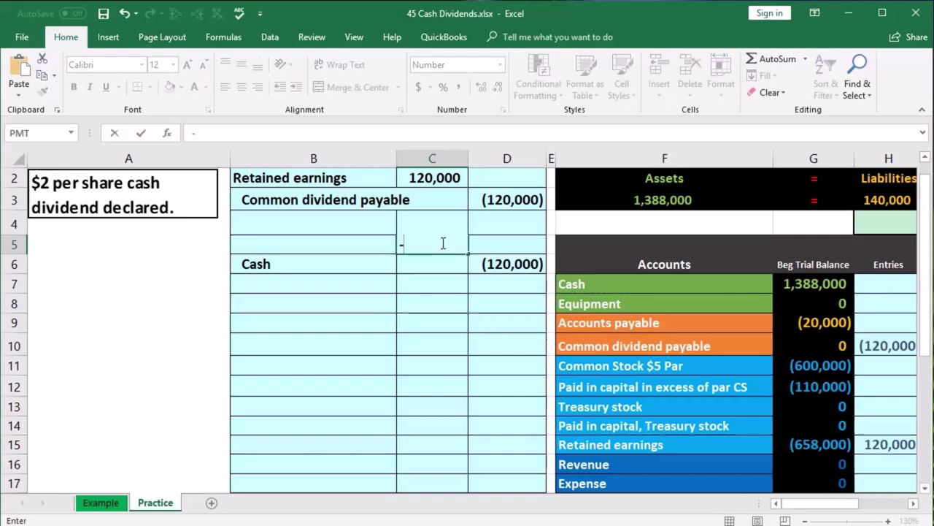
pyautogui.click(519, 267)
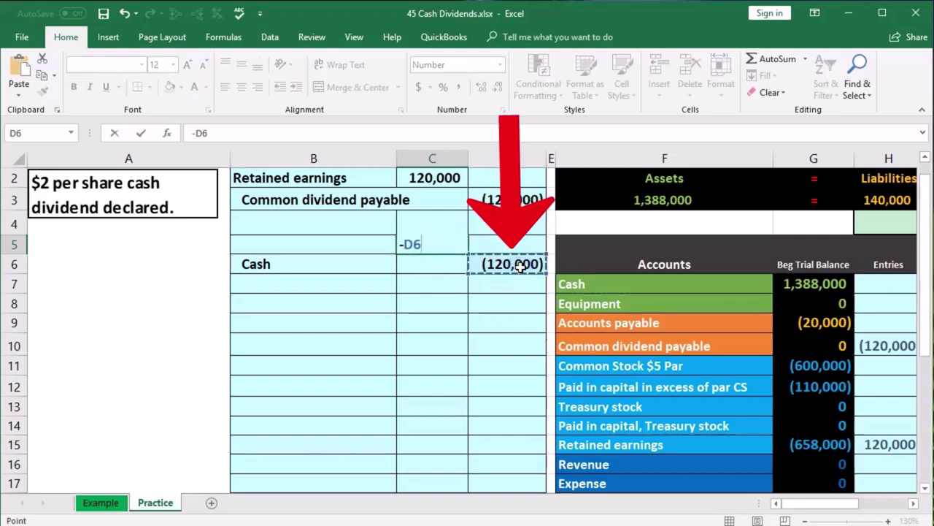
pyautogui.press('Return')
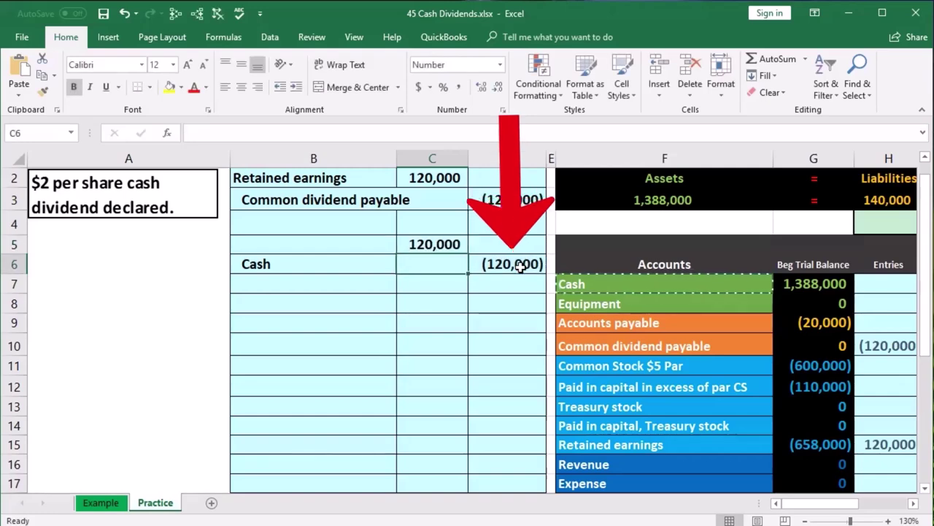
# - Copy the Common dividend payable account name from the trial balance and paste it as values into cell B5 as the debit account
pyautogui.click(914, 503)
pyautogui.click(485, 354)
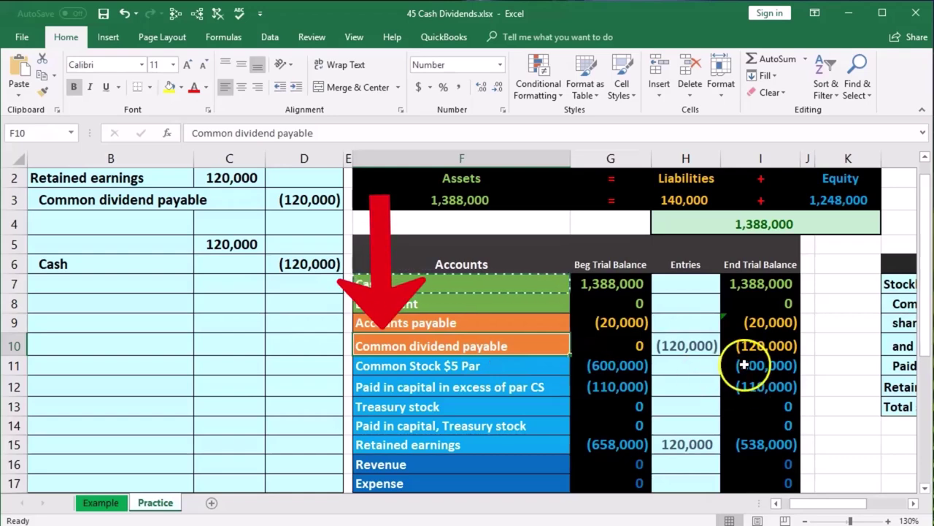
pyautogui.rightClick(505, 349)
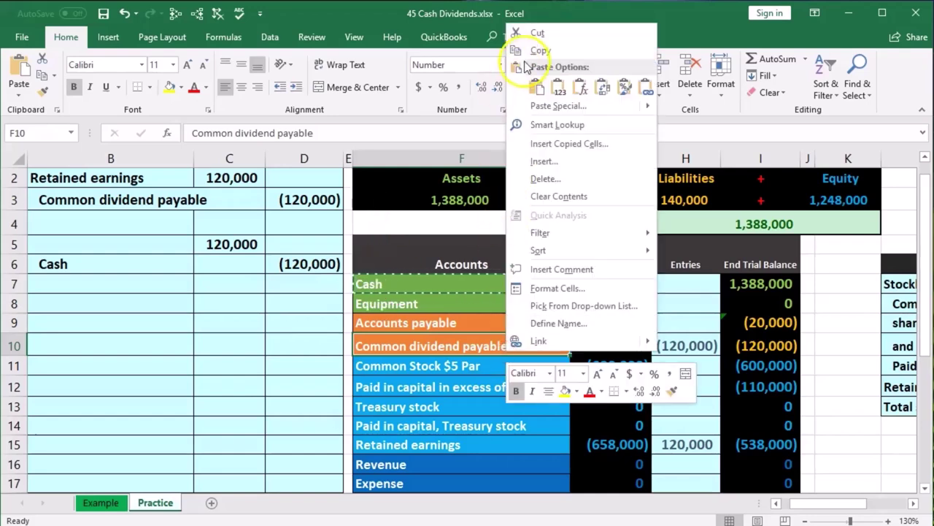
pyautogui.click(539, 50)
pyautogui.click(78, 247)
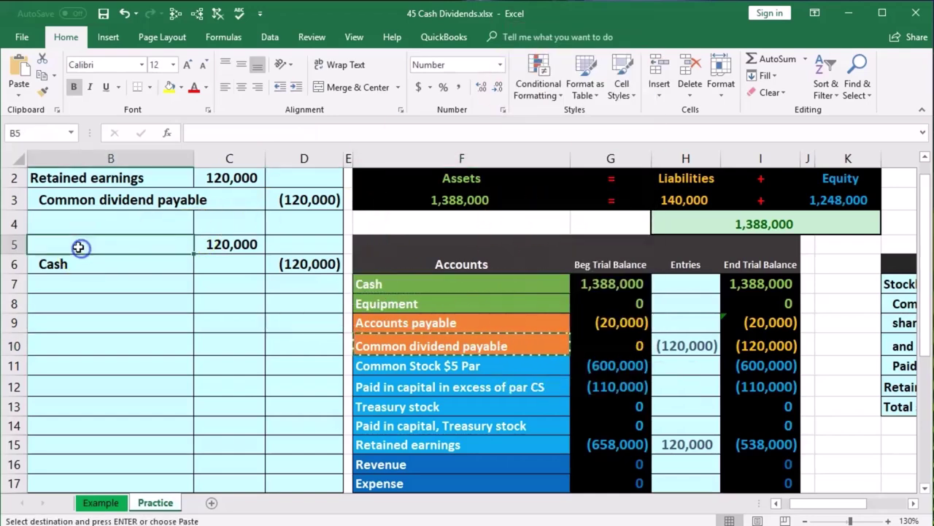
pyautogui.rightClick(79, 247)
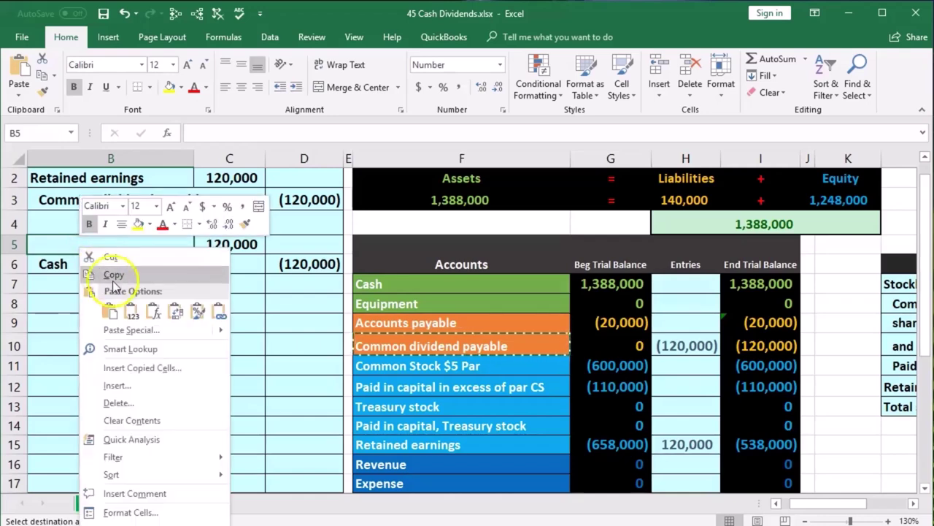
pyautogui.click(132, 311)
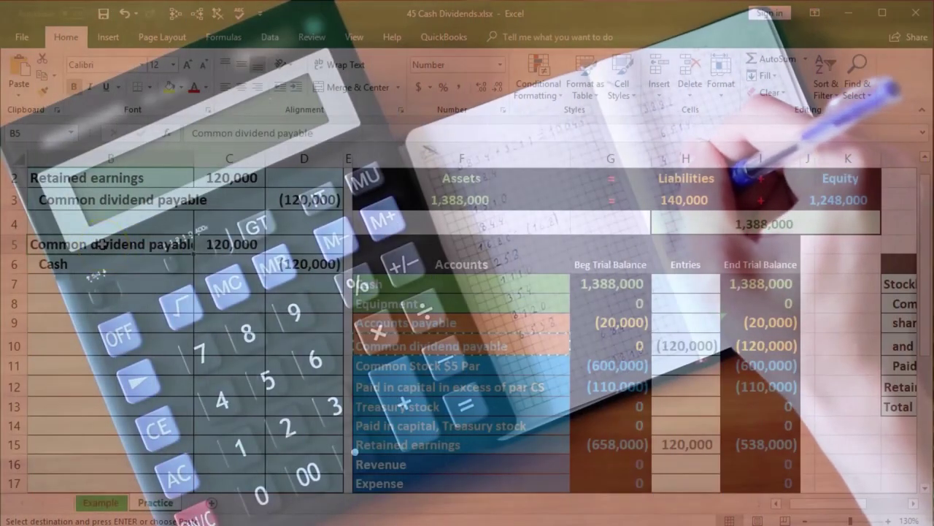
# - Post the debit to the Common dividend payable row of the Entries column by extending the formula in H10 to =D3+C5
pyautogui.moveTo(102, 244); pyautogui.dragTo(210, 241)
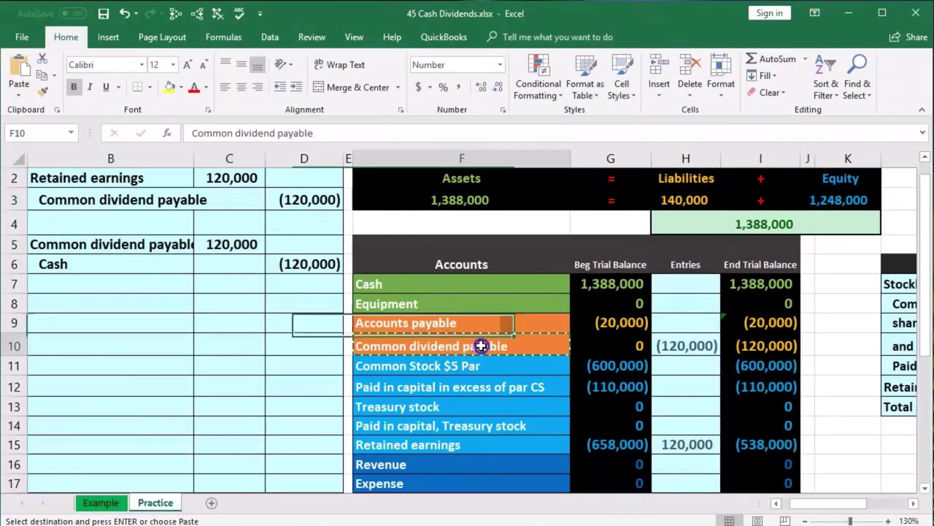
pyautogui.click(686, 344)
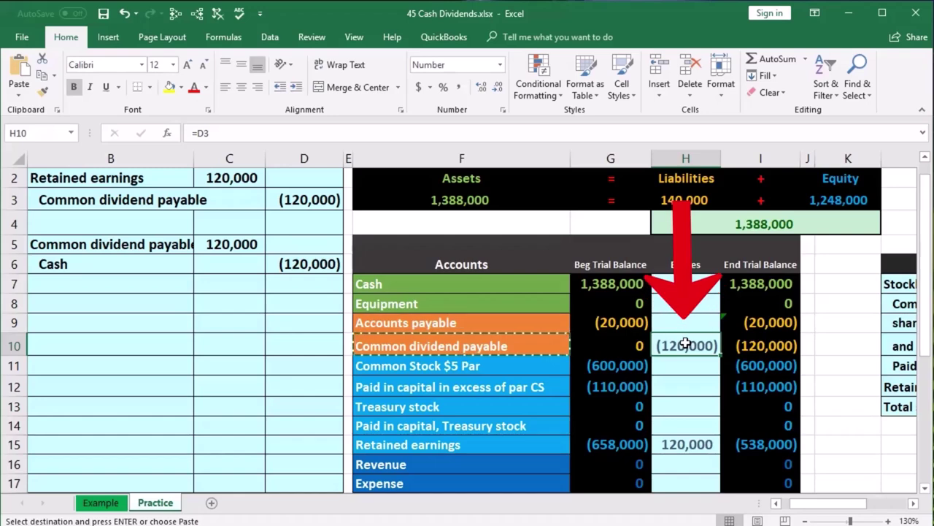
pyautogui.doubleClick(686, 344)
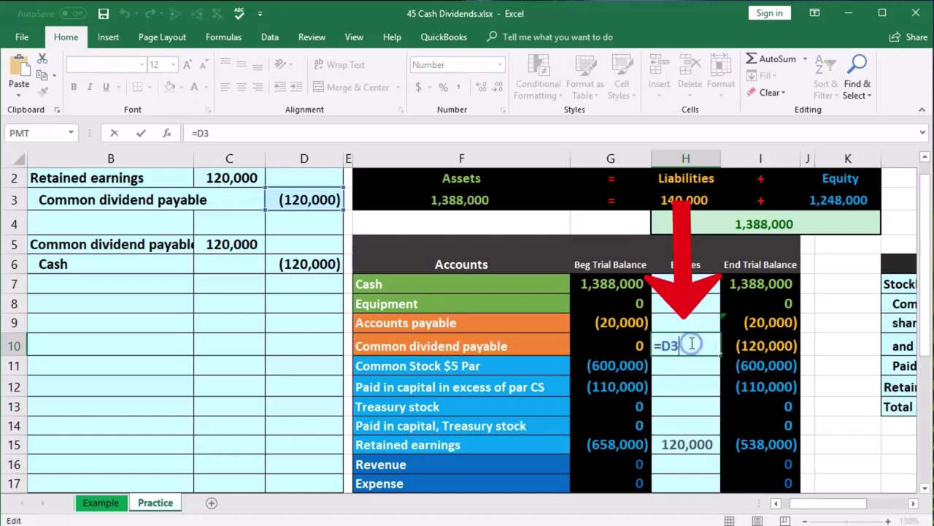
pyautogui.write('+')
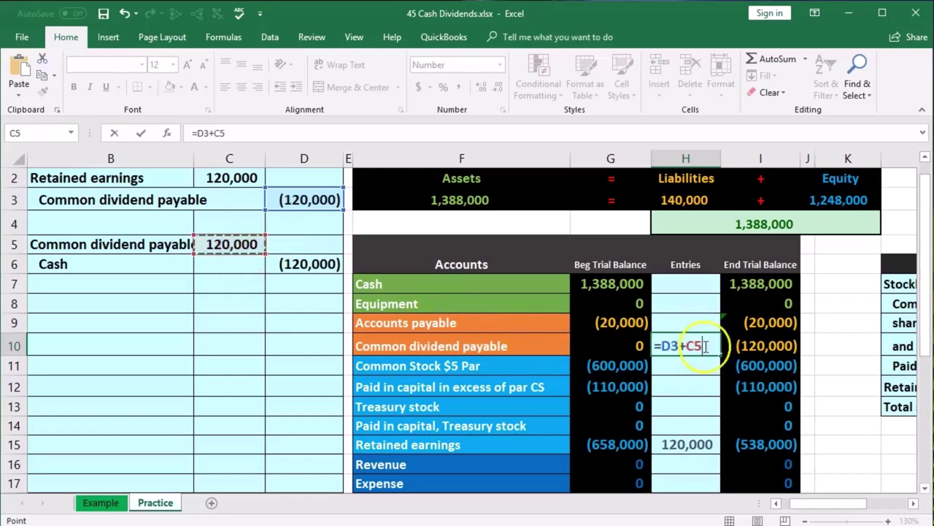
pyautogui.press('Return')
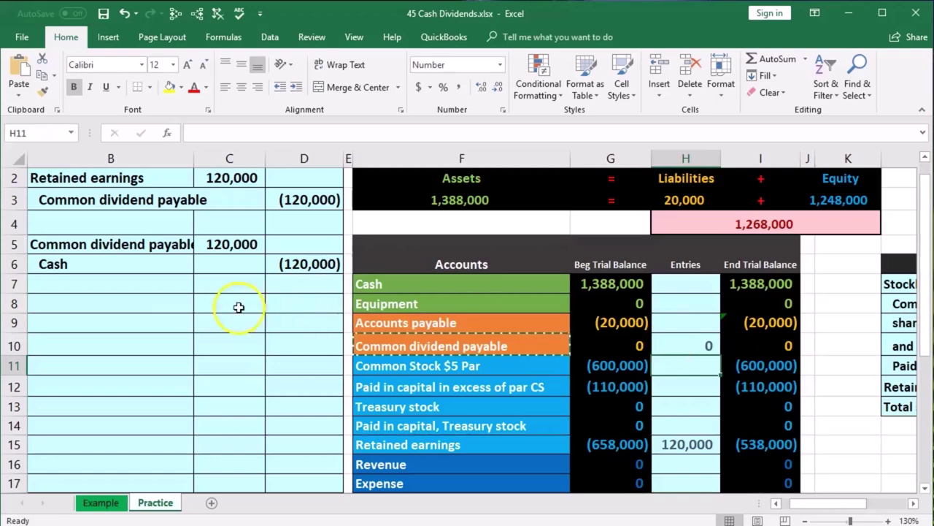
# - Post the credit to the Cash row of the Entries column by linking cell H7 to D6
pyautogui.moveTo(172, 266); pyautogui.dragTo(243, 266)
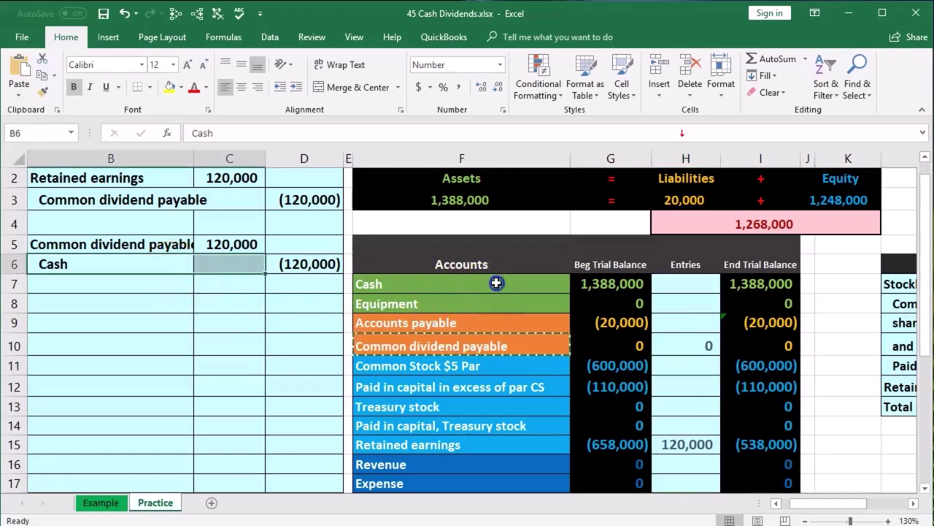
pyautogui.moveTo(492, 281); pyautogui.dragTo(613, 289)
pyautogui.click(668, 283)
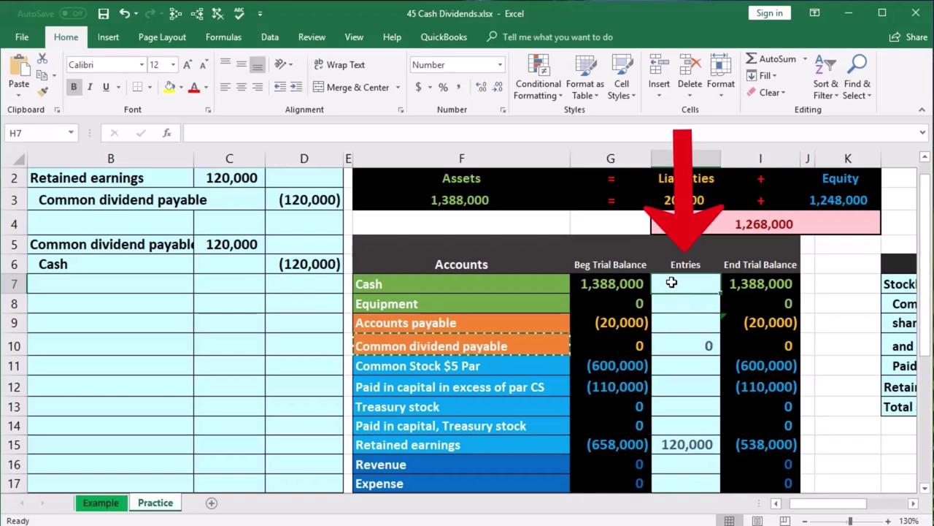
pyautogui.write('=')
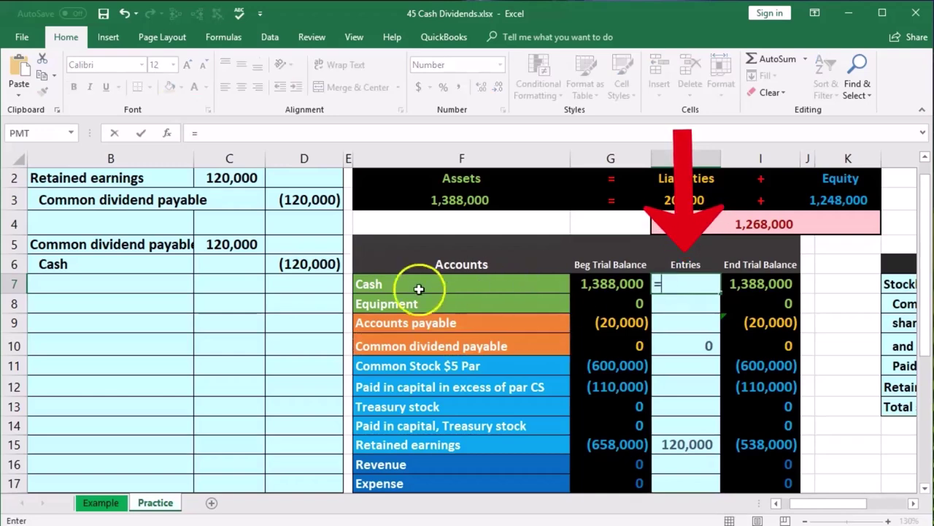
pyautogui.click(317, 263)
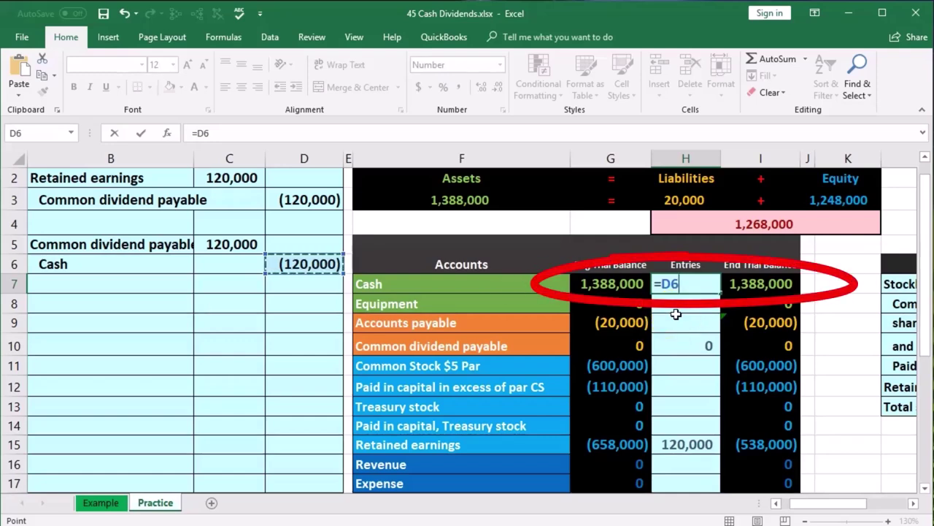
pyautogui.press('Return')
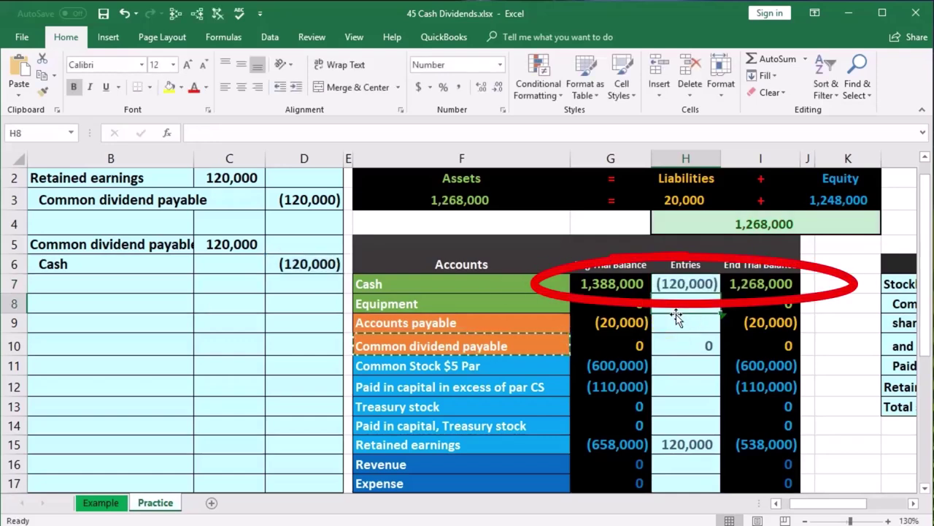
# - Check the End Trial Balance total and Net Income formulas, then examine the Cash entry and the ending Retained earnings and Common dividend payable balances
pyautogui.scroll(-1, 741, 346)
pyautogui.click(775, 454)
pyautogui.doubleClick(775, 453)
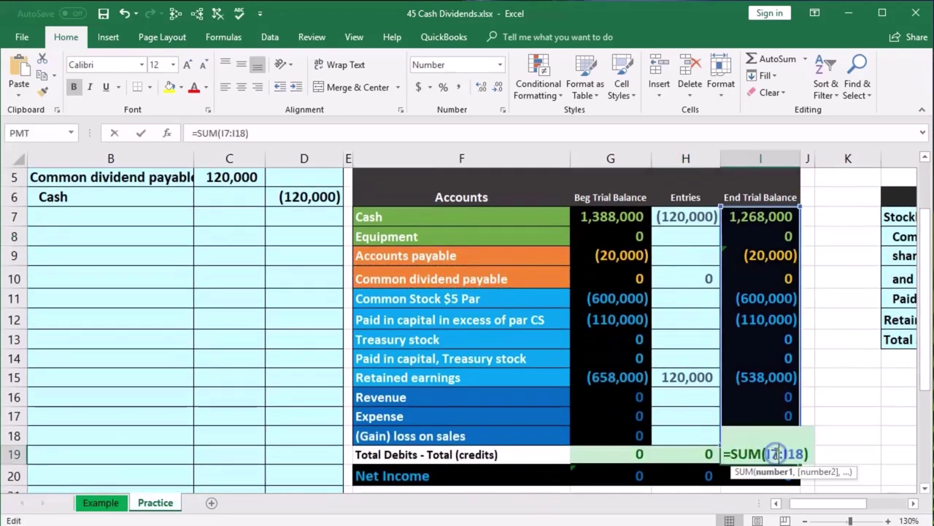
pyautogui.press('Return')
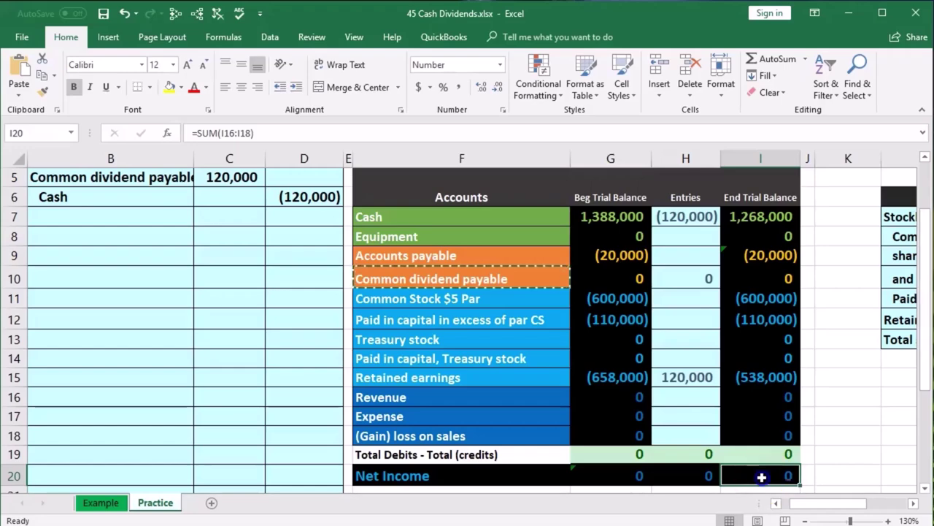
pyautogui.doubleClick(761, 477)
pyautogui.press('Return')
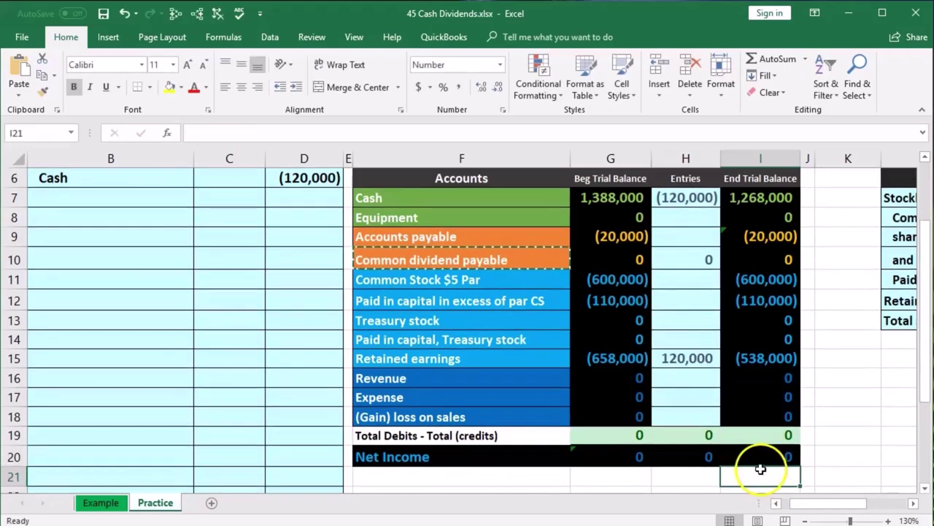
pyautogui.scroll(1, 723, 344)
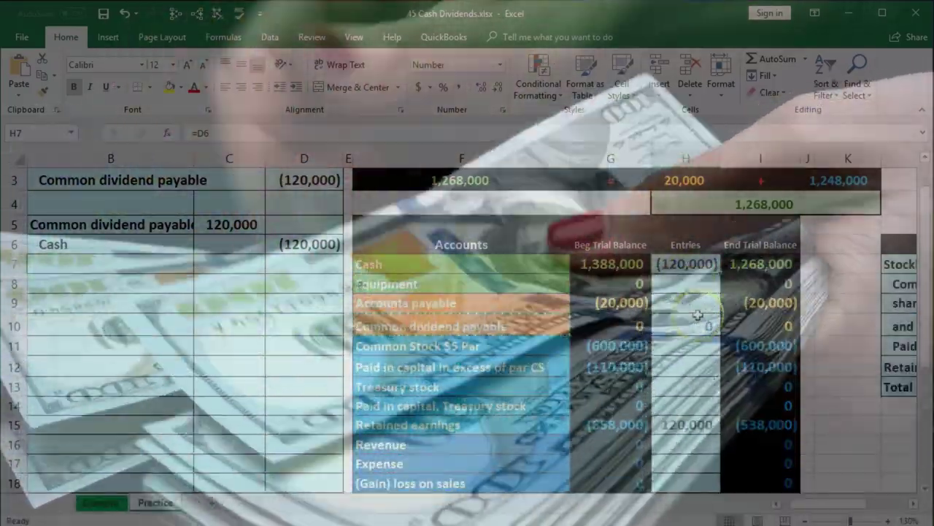
pyautogui.scroll(-1, 737, 380)
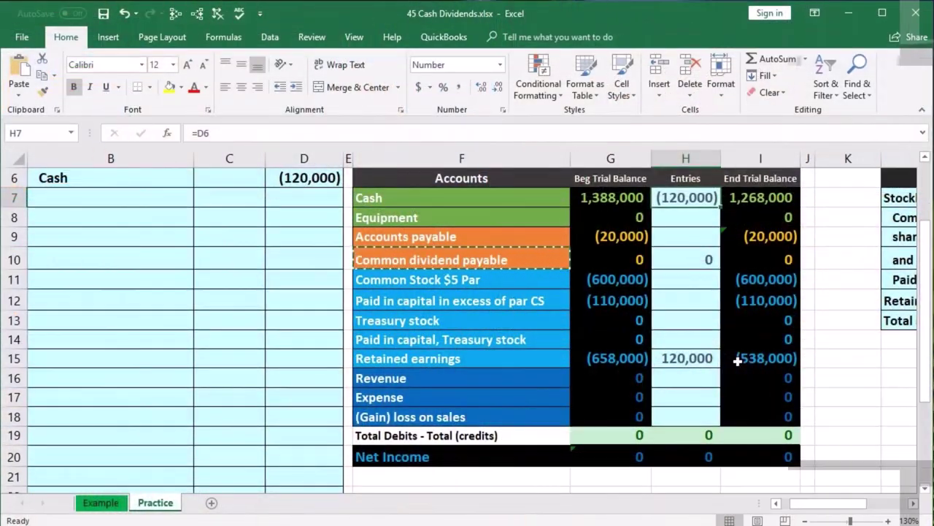
pyautogui.click(737, 360)
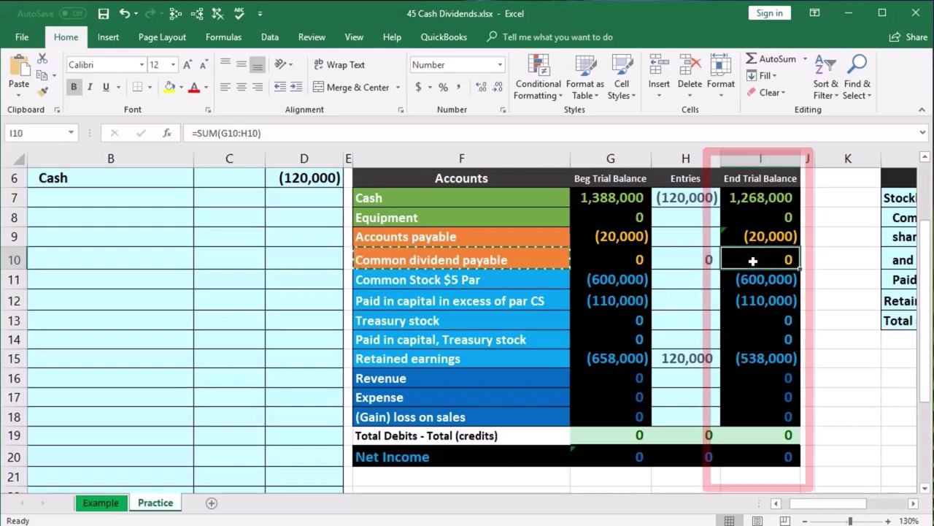
# - Insert 5 as the par value in the Common Stock line of the stockholders' equity section, making it "Common Stock - 5$ par value; 150,000"
pyautogui.click(712, 204)
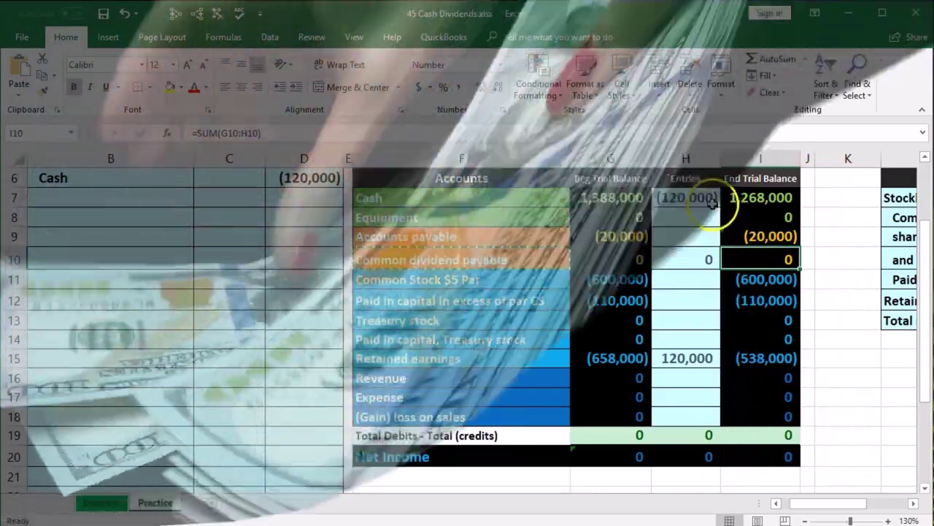
pyautogui.hscroll(5, 712, 204)
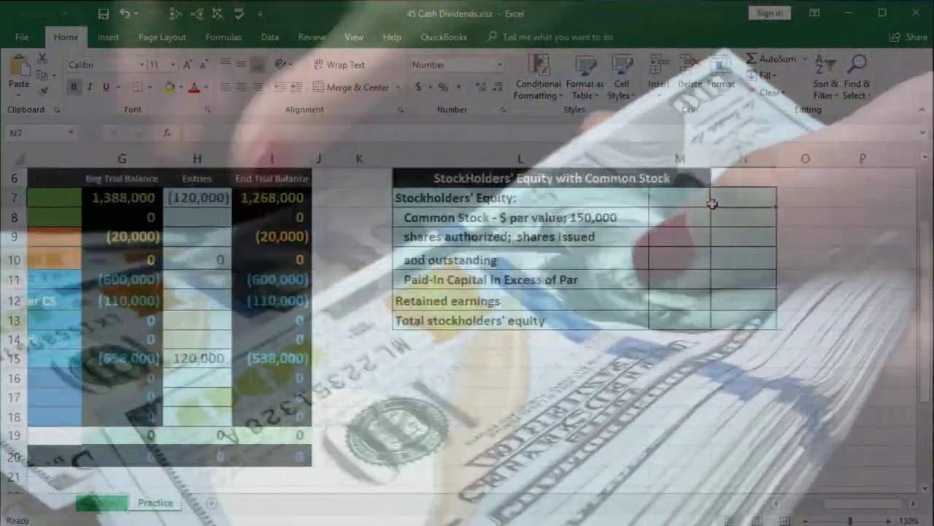
pyautogui.click(712, 205)
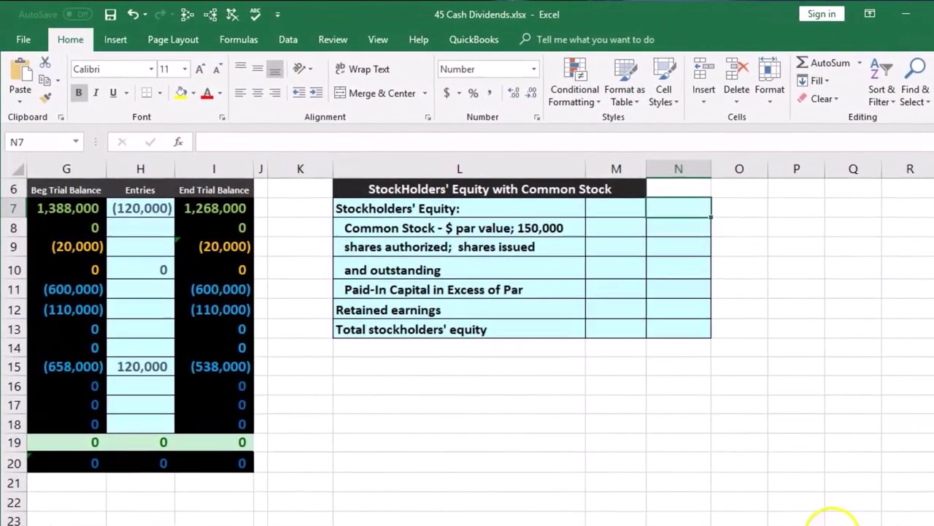
pyautogui.click(808, 523)
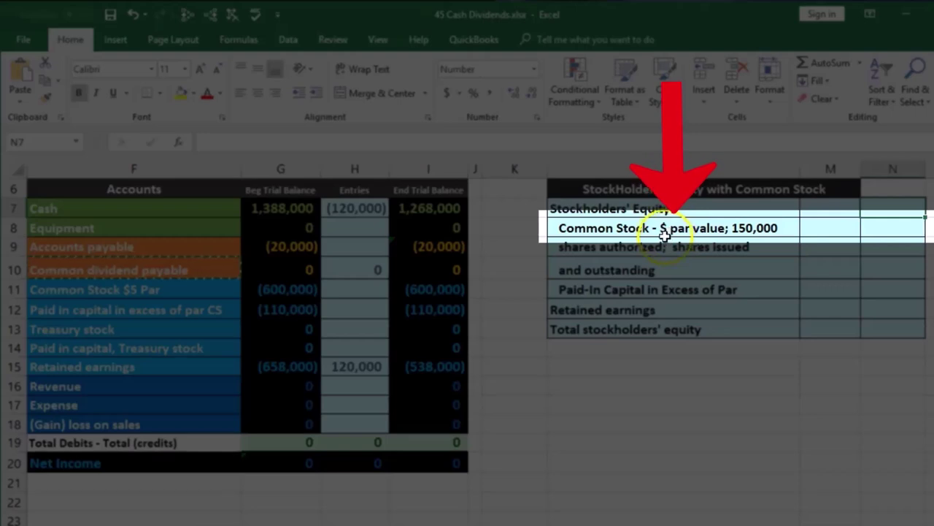
pyautogui.doubleClick(660, 228)
pyautogui.write('$ ')
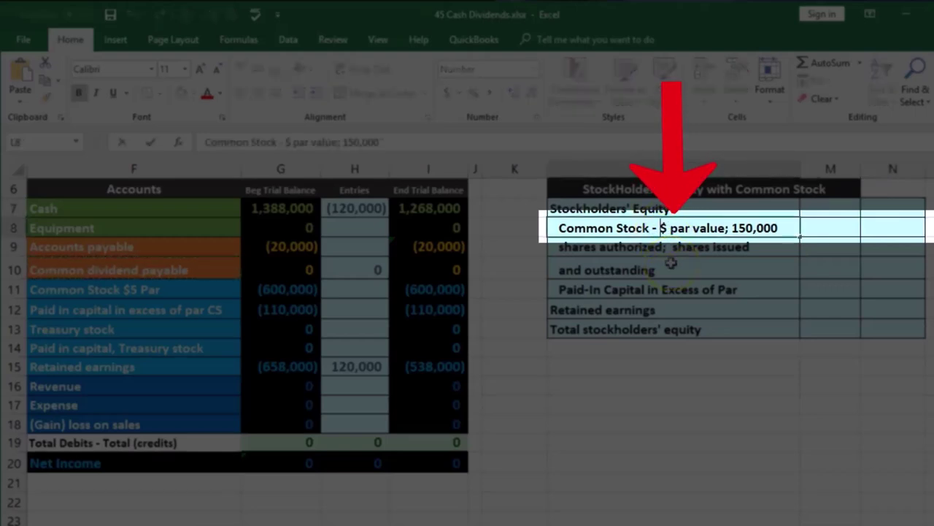
pyautogui.write('5')
pyautogui.press('Return')
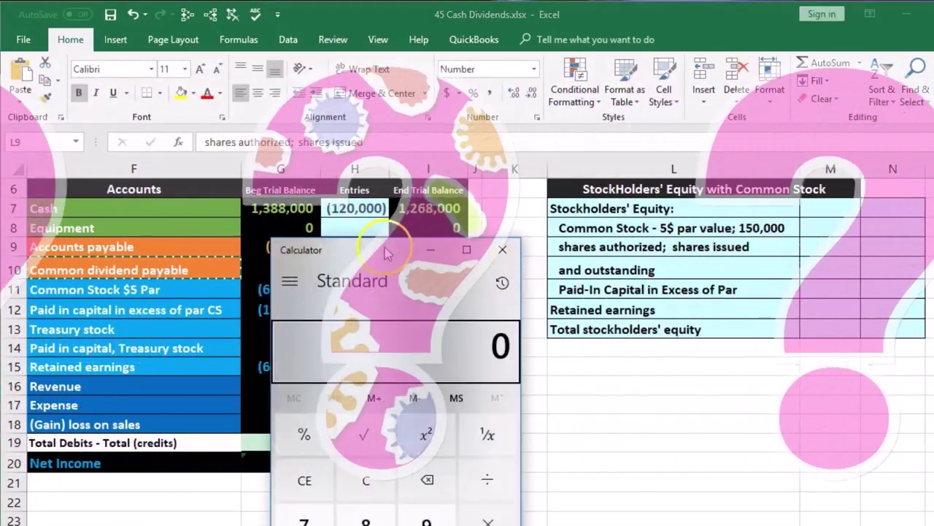
# - Calculate the number of shares issued in Calculator by dividing 600,000 by 5, and close Calculator
pyautogui.moveTo(386, 253); pyautogui.dragTo(608, 261)
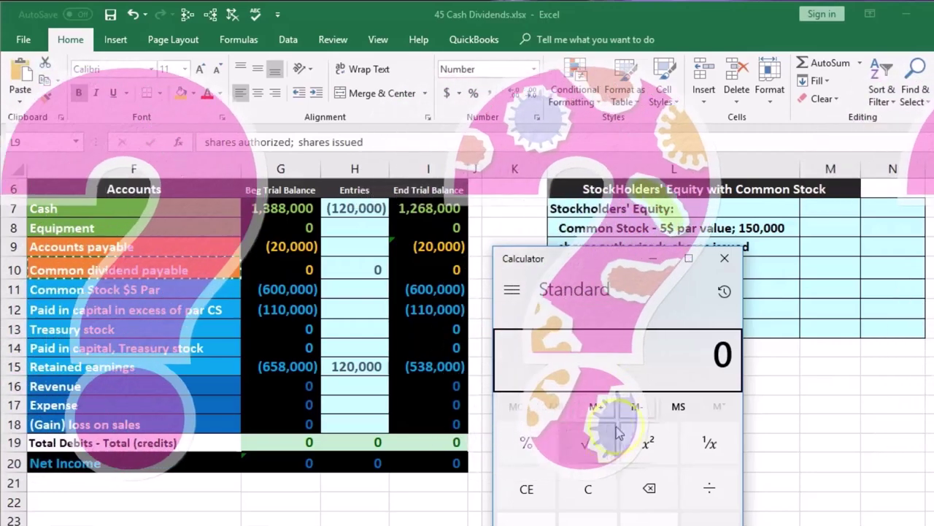
pyautogui.write('600,000')
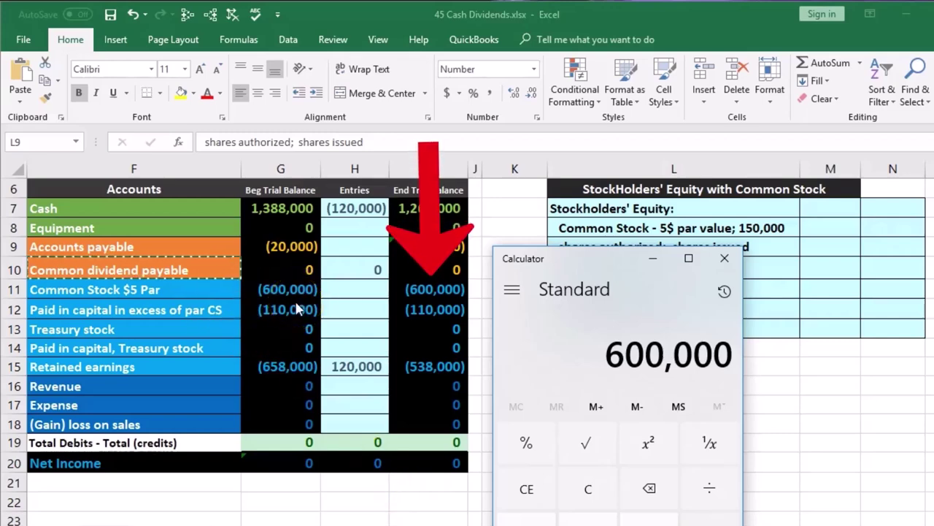
pyautogui.write('/5')
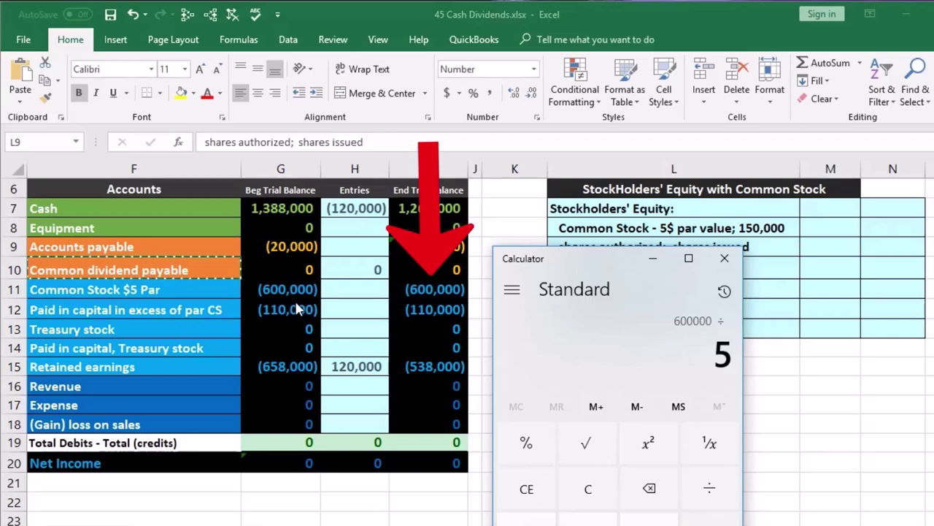
pyautogui.press('Return')
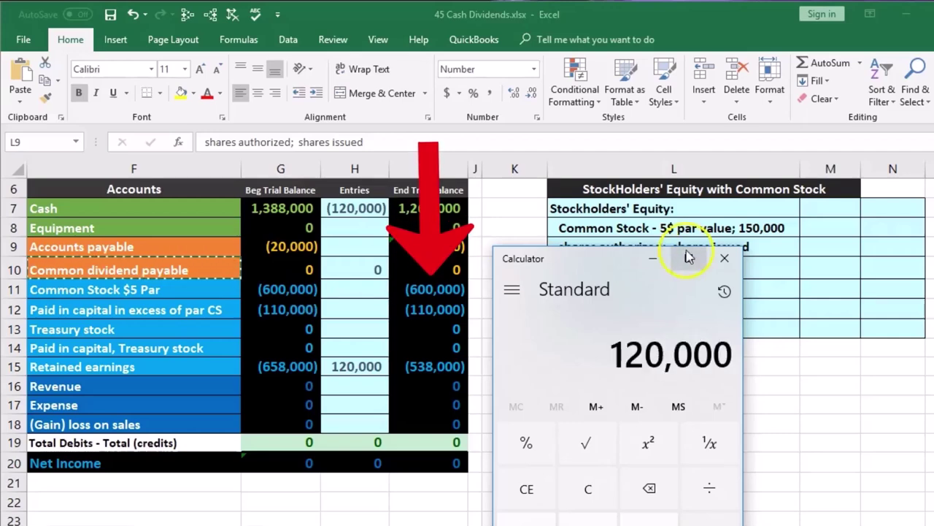
pyautogui.click(723, 261)
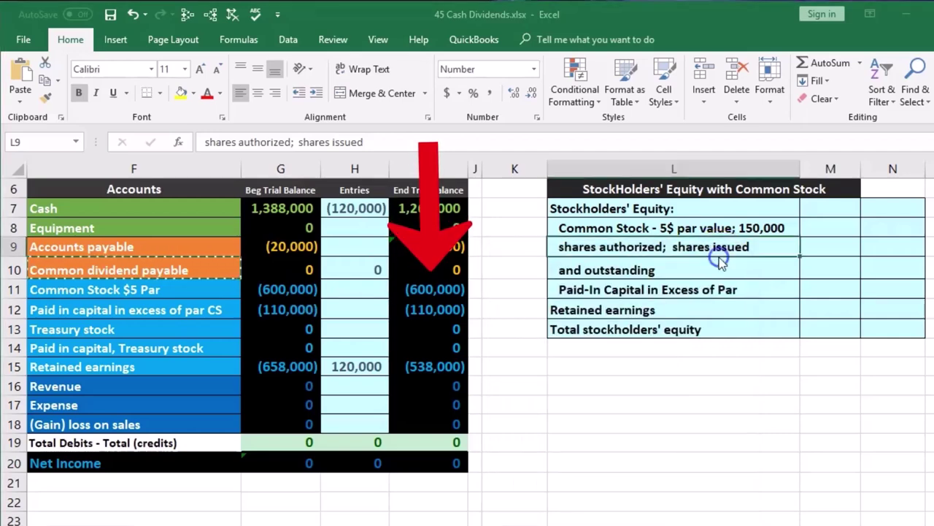
# - Insert 120,000 before "shares issued" in cell L9 of the stockholders' equity section
pyautogui.doubleClick(673, 247)
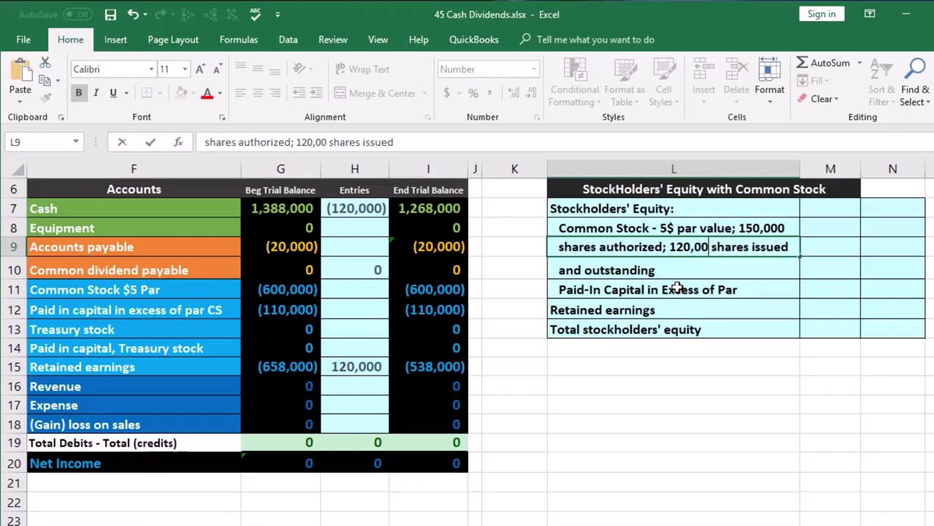
pyautogui.write('0')
pyautogui.press('Return')
# - Fill in the common stock and Paid-In Capital in Excess of Par amounts by setting M10 to -I11 and M11 to -I12
pyautogui.press('Right')
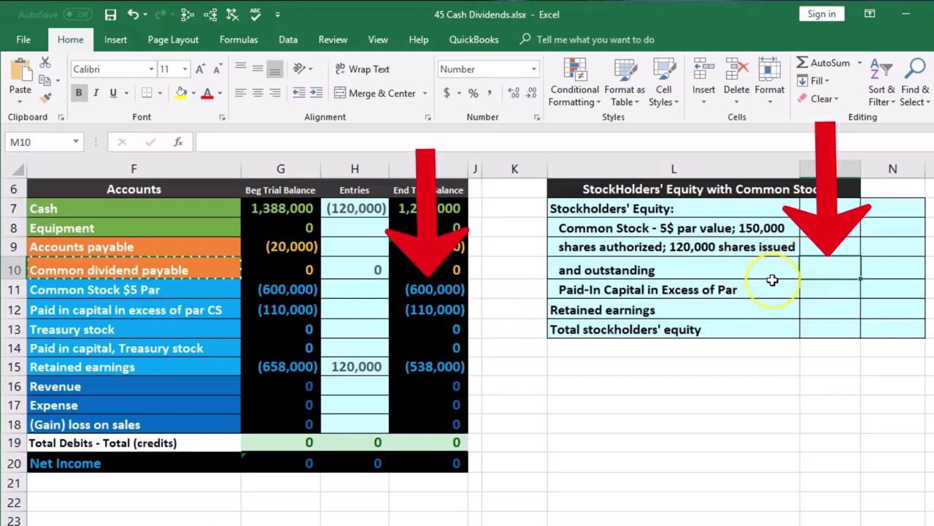
pyautogui.write('-')
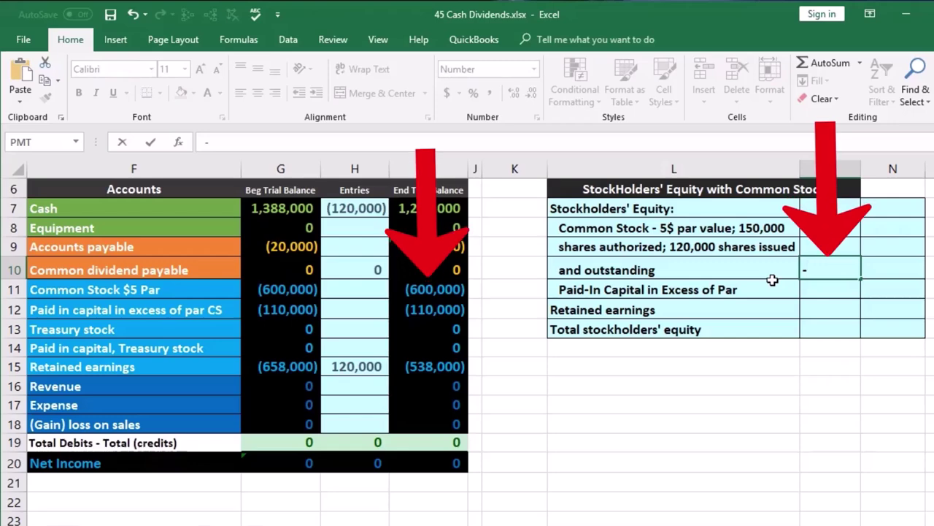
pyautogui.click(447, 289)
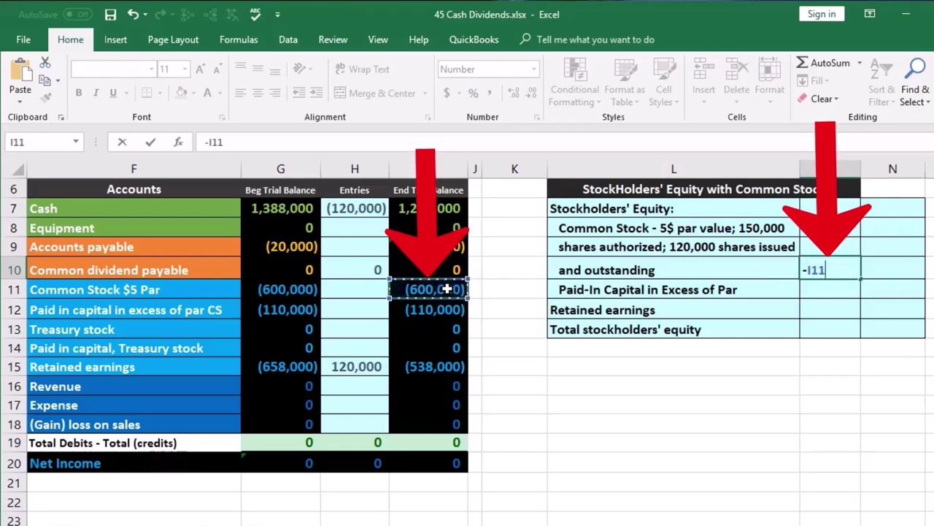
pyautogui.press('Return')
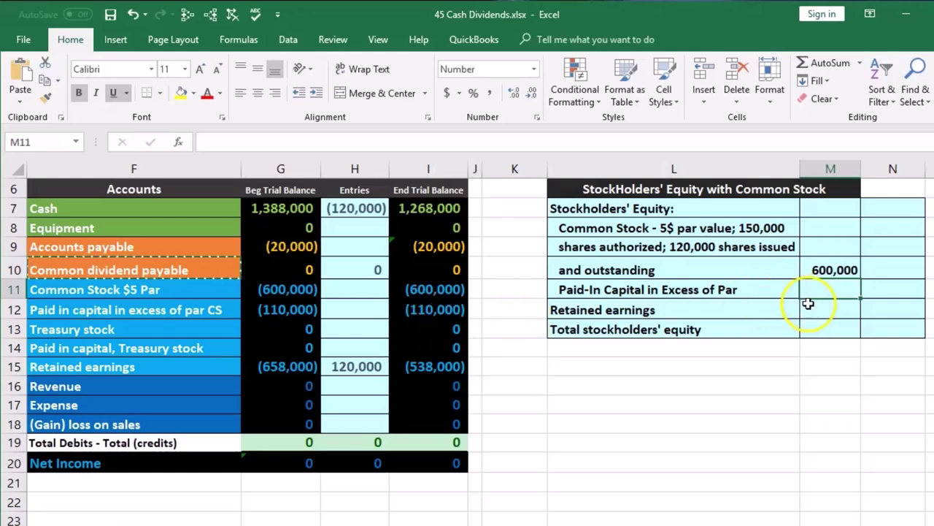
pyautogui.write('-')
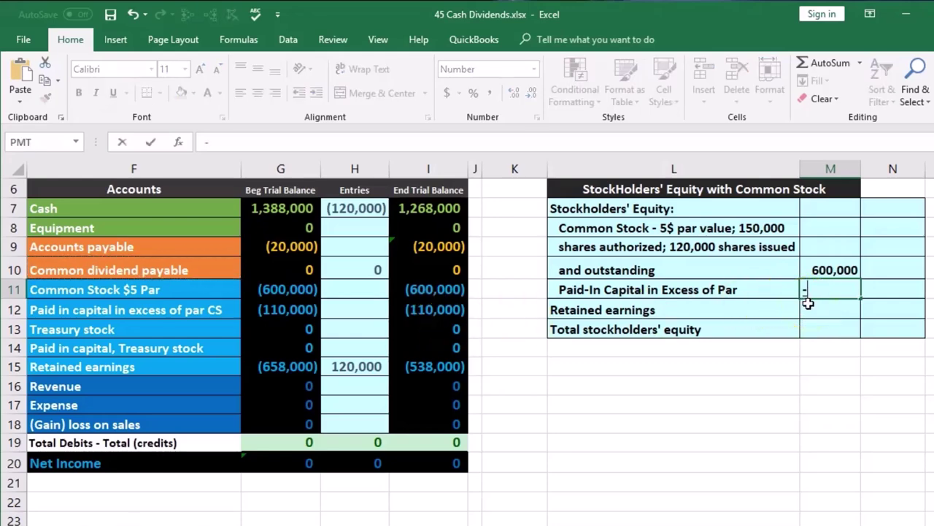
pyautogui.click(449, 309)
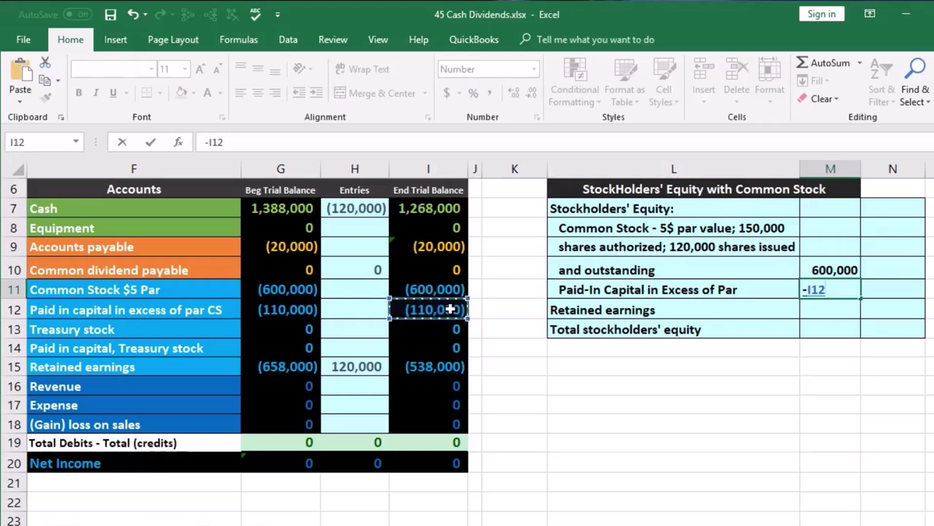
pyautogui.press('Tab')
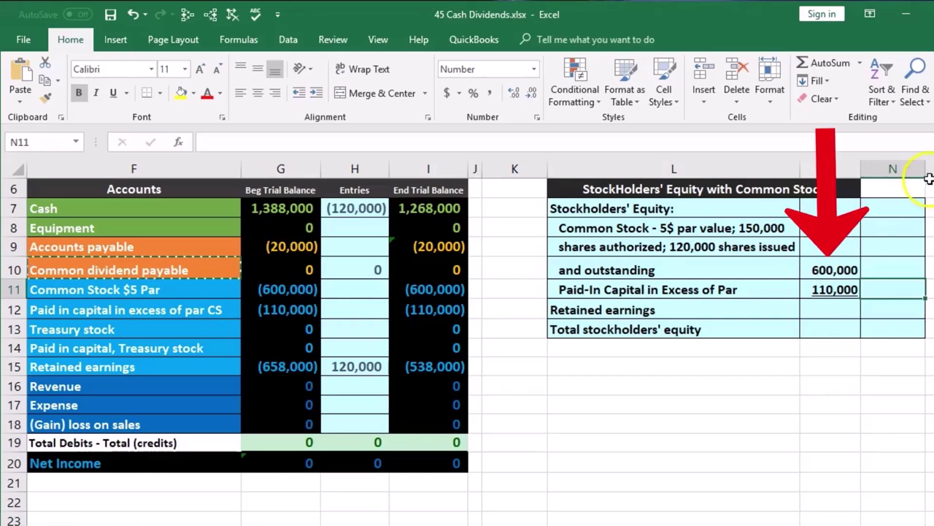
# - Subtotal the common stock and paid-in capital amounts in N11 with =SUM(M10:M11)
pyautogui.write('=sum')
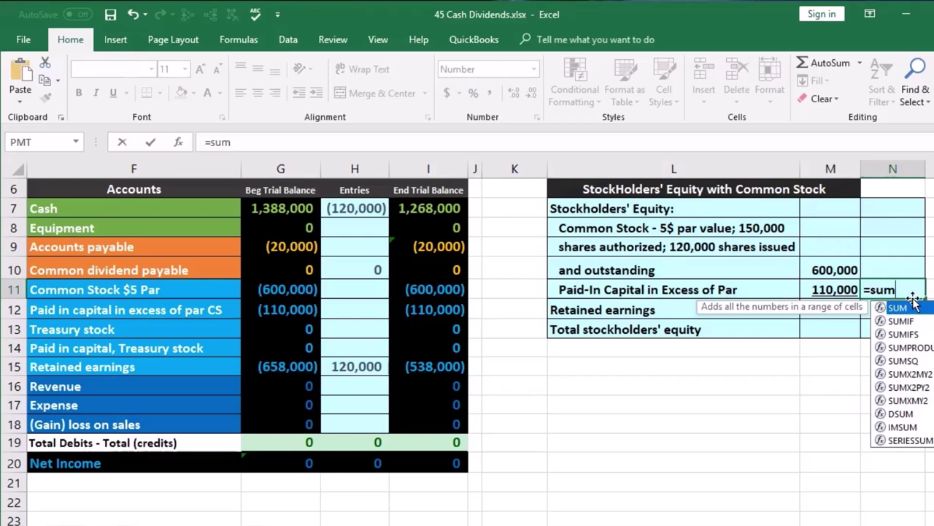
pyautogui.doubleClick(904, 310)
pyautogui.moveTo(838, 269); pyautogui.dragTo(843, 286)
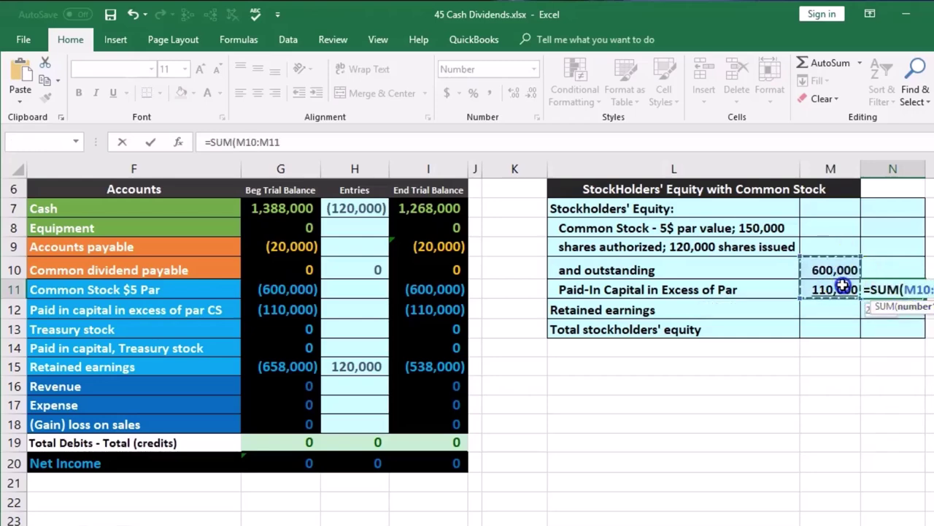
pyautogui.press('Return')
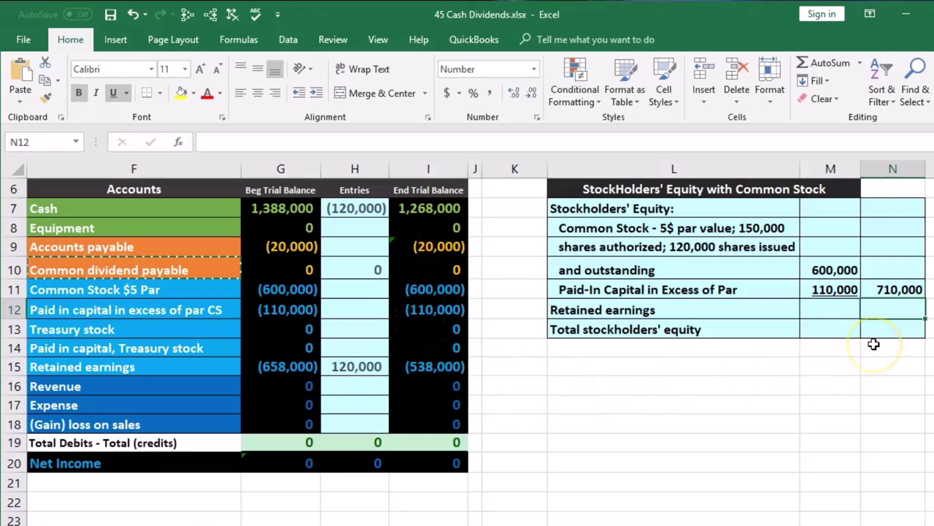
# - Fill in the Retained earnings amount in N12 as the negated ending trial balance figure, -I15
pyautogui.write('-')
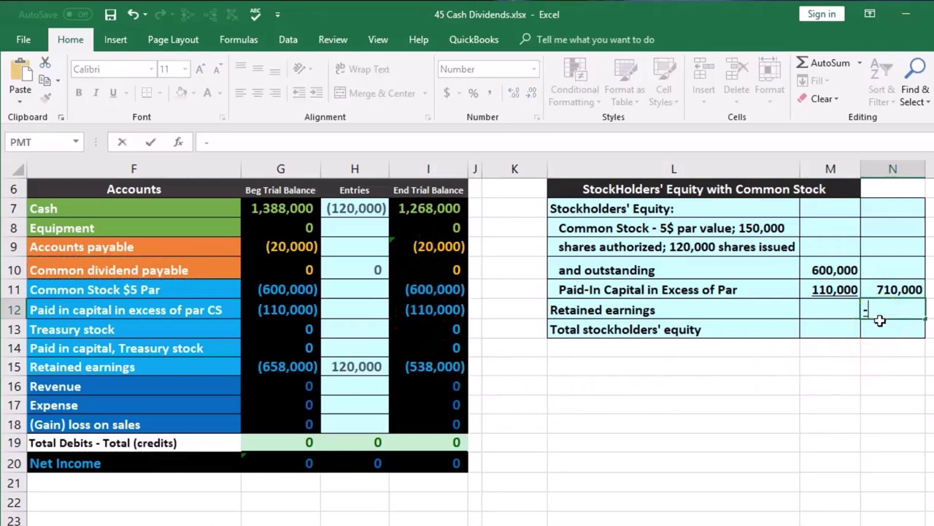
pyautogui.click(441, 367)
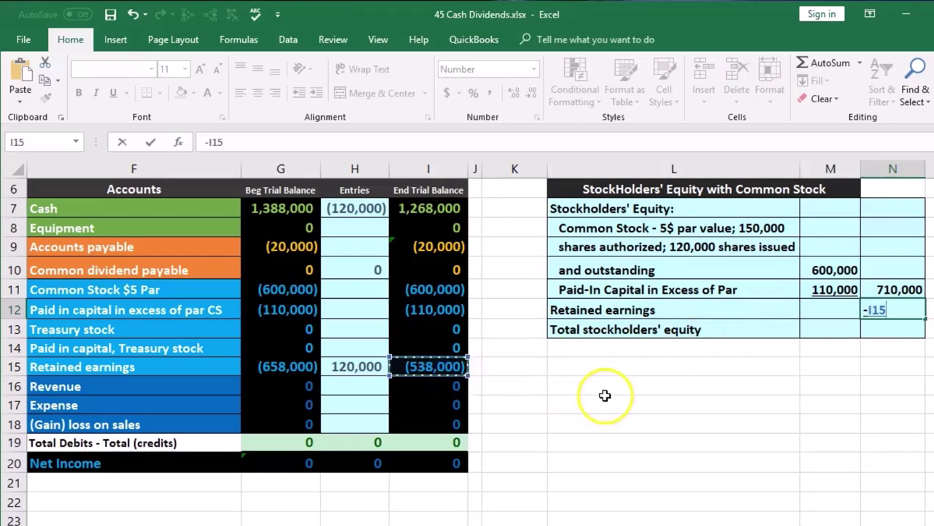
pyautogui.press('Return')
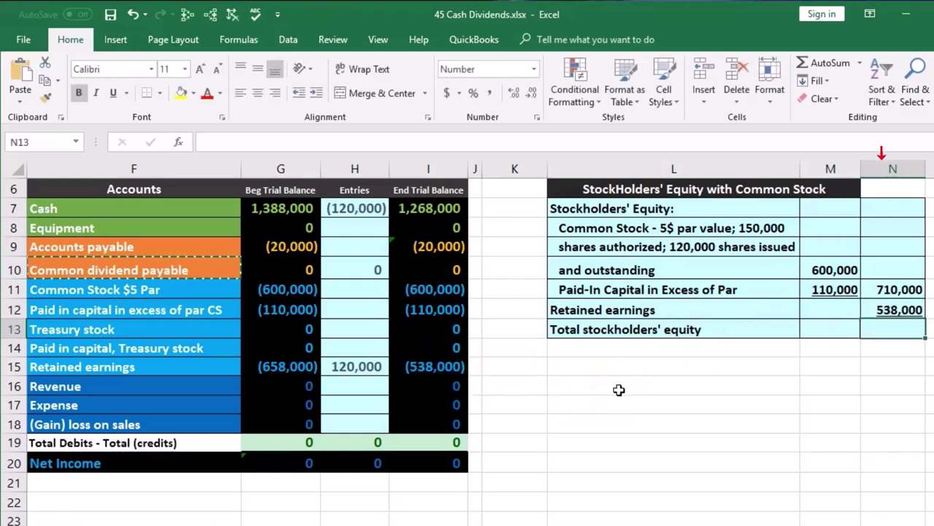
# - Compute Total stockholders' equity in N13 with =SUM(N11:N12)
pyautogui.write('=su')
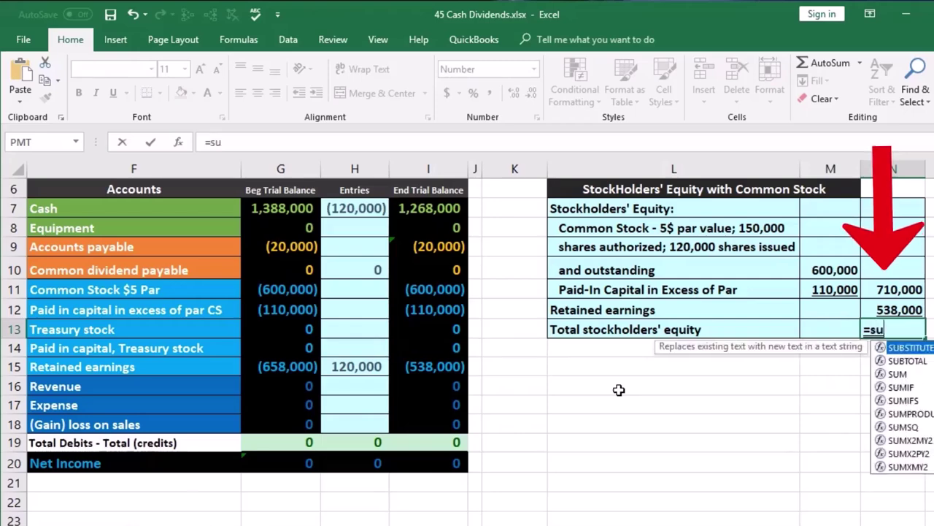
pyautogui.write('m')
pyautogui.doubleClick(894, 348)
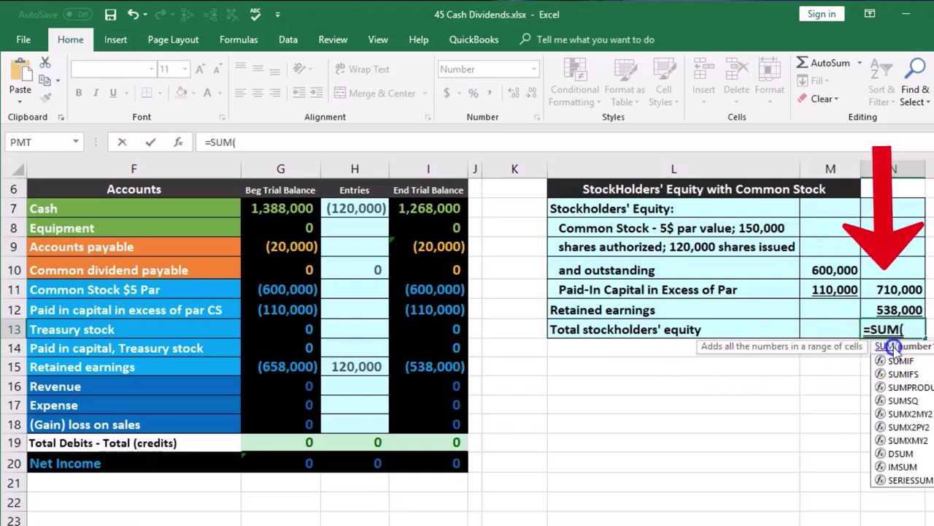
pyautogui.moveTo(904, 289); pyautogui.dragTo(910, 304)
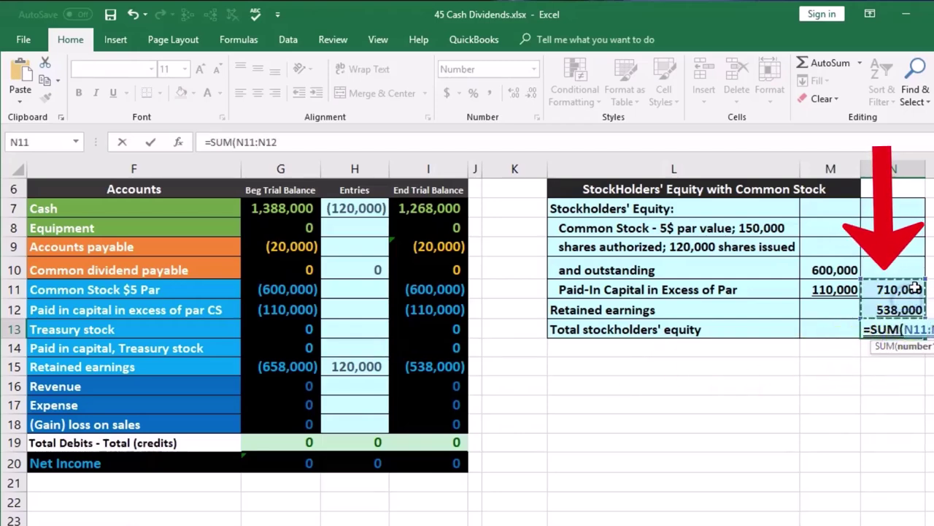
pyautogui.press('Return')
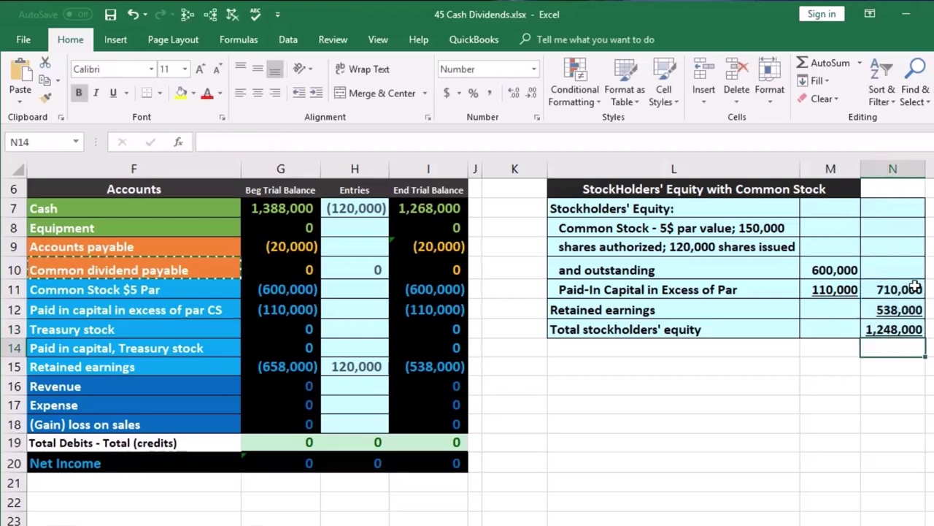
# - Compare Total stockholders' equity with the sum of ending balances I7:I9, and review its Retained earnings component
pyautogui.click(910, 329)
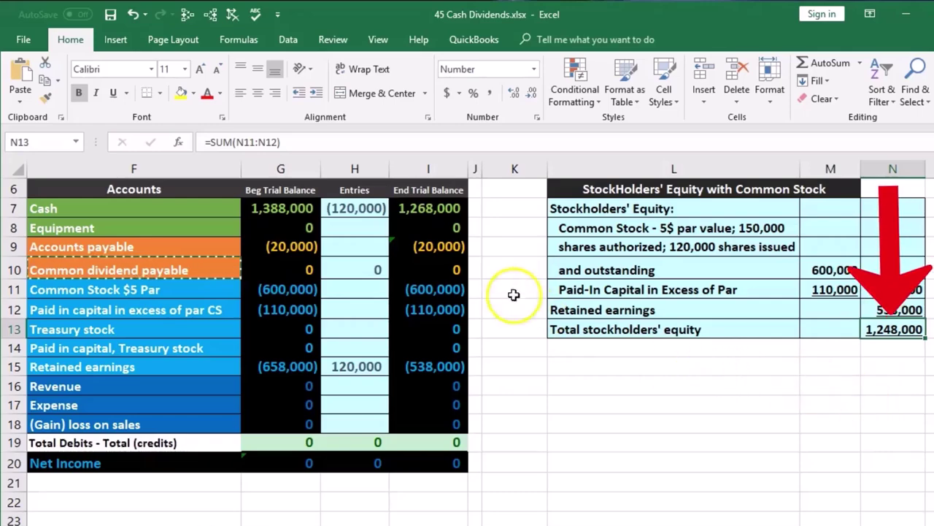
pyautogui.moveTo(431, 208); pyautogui.dragTo(432, 248)
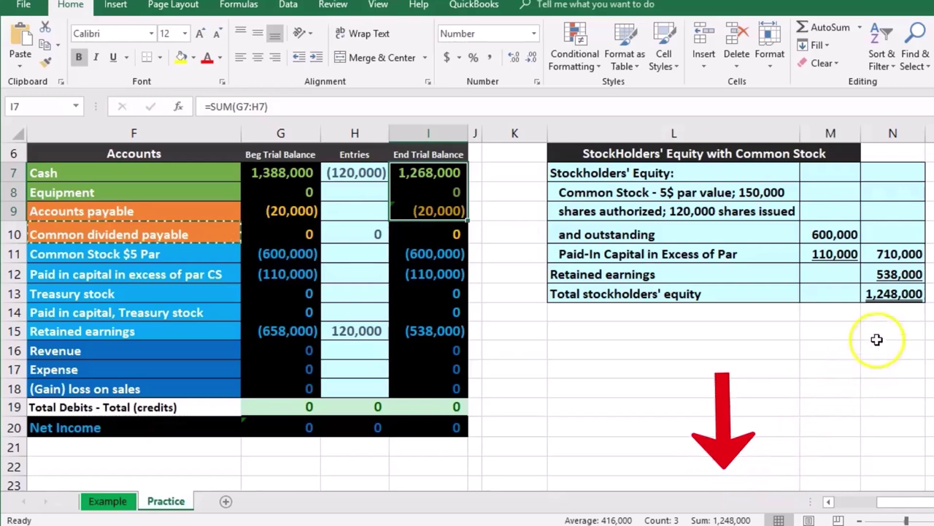
pyautogui.click(894, 295)
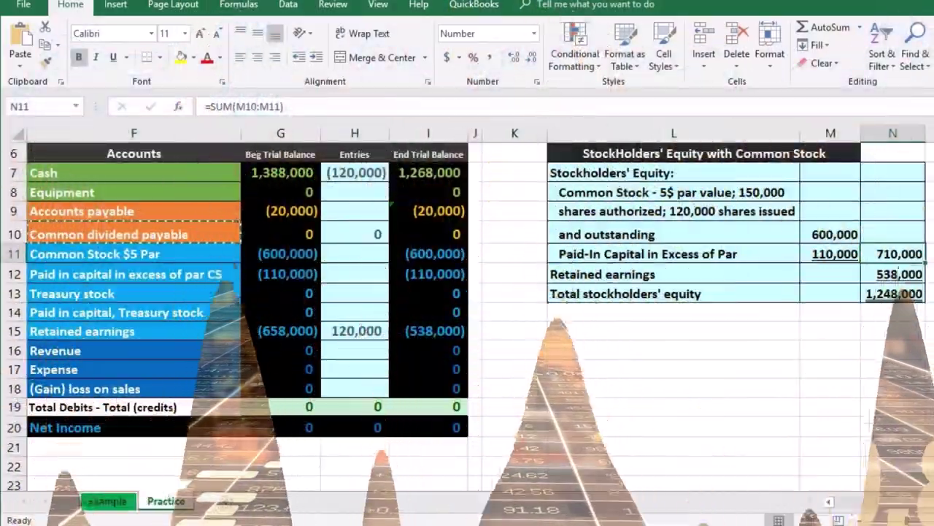
pyautogui.click(913, 278)
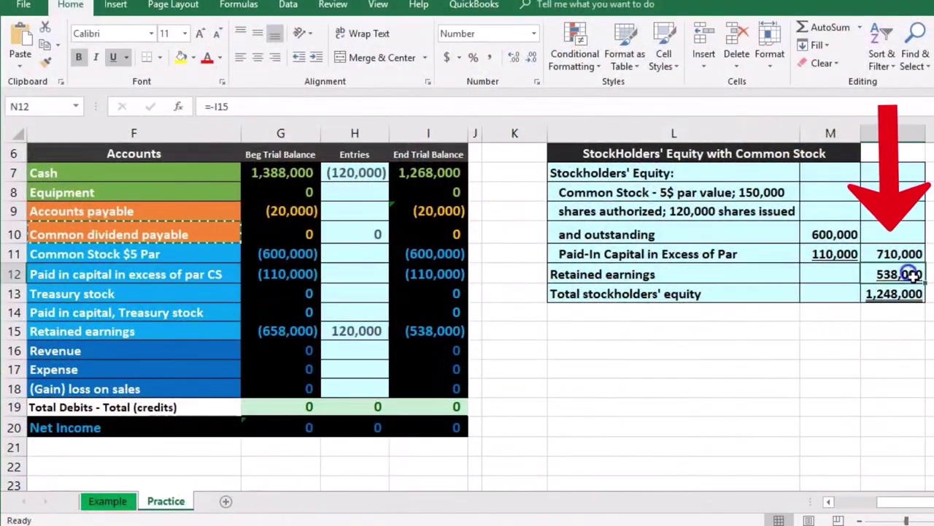